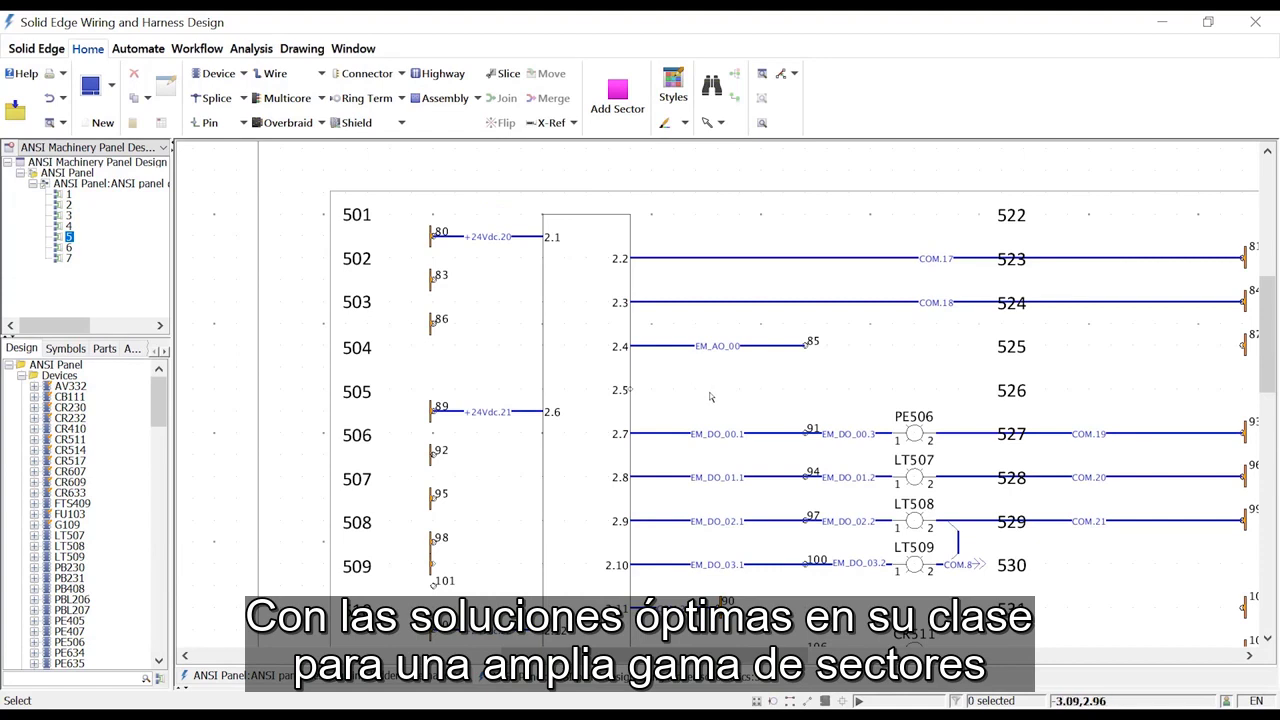
# Browse the design tree's conductors, then the Quick Start folders in the symbol library
pyautogui.click(22, 377)
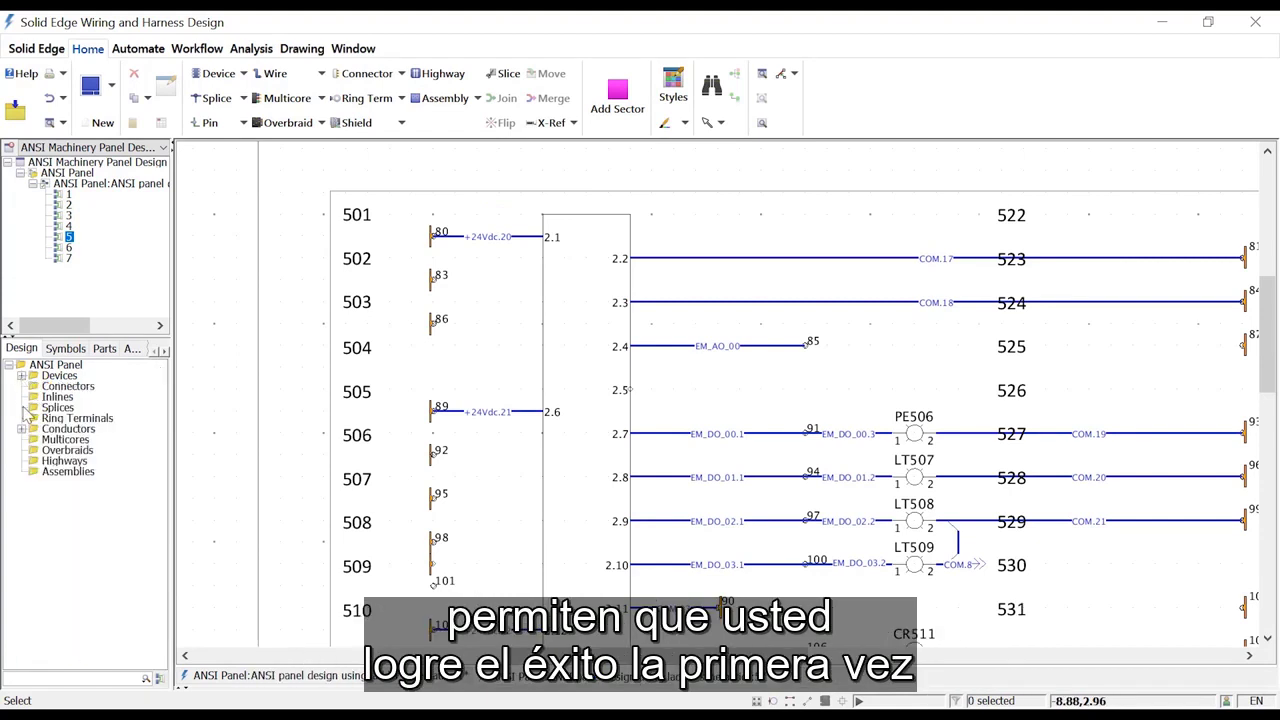
pyautogui.click(21, 432)
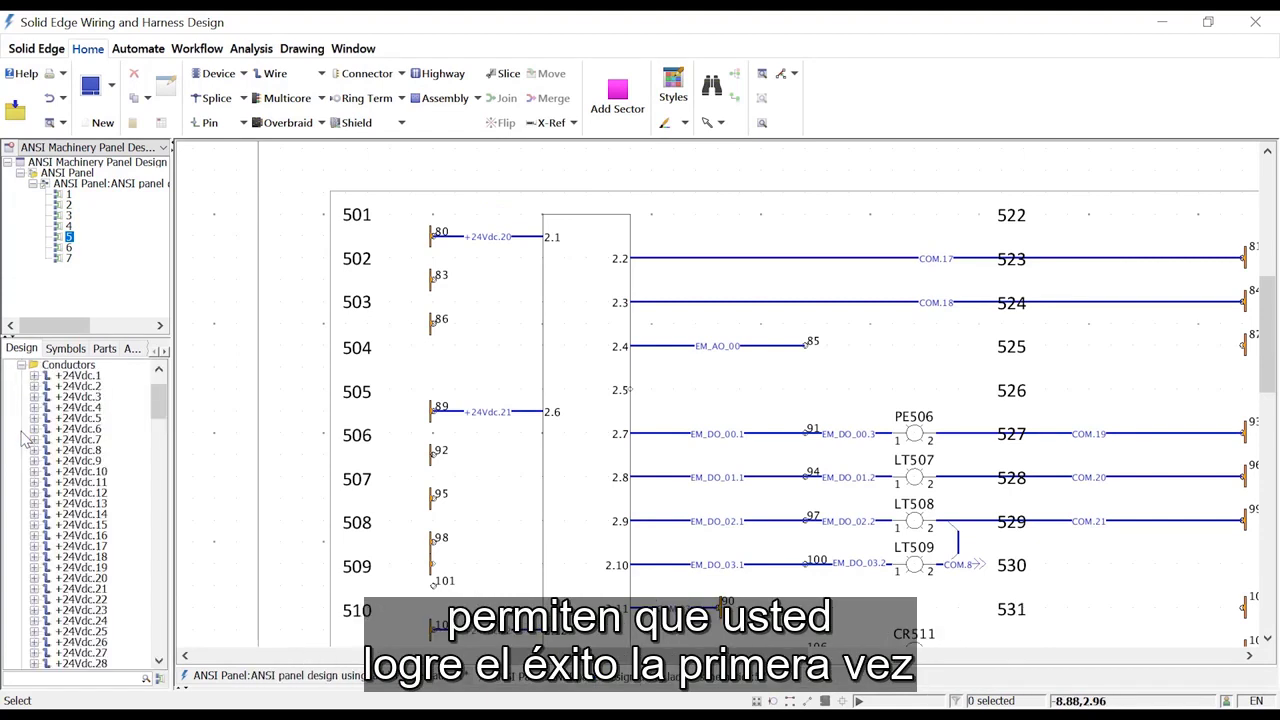
pyautogui.click(21, 366)
pyautogui.click(65, 349)
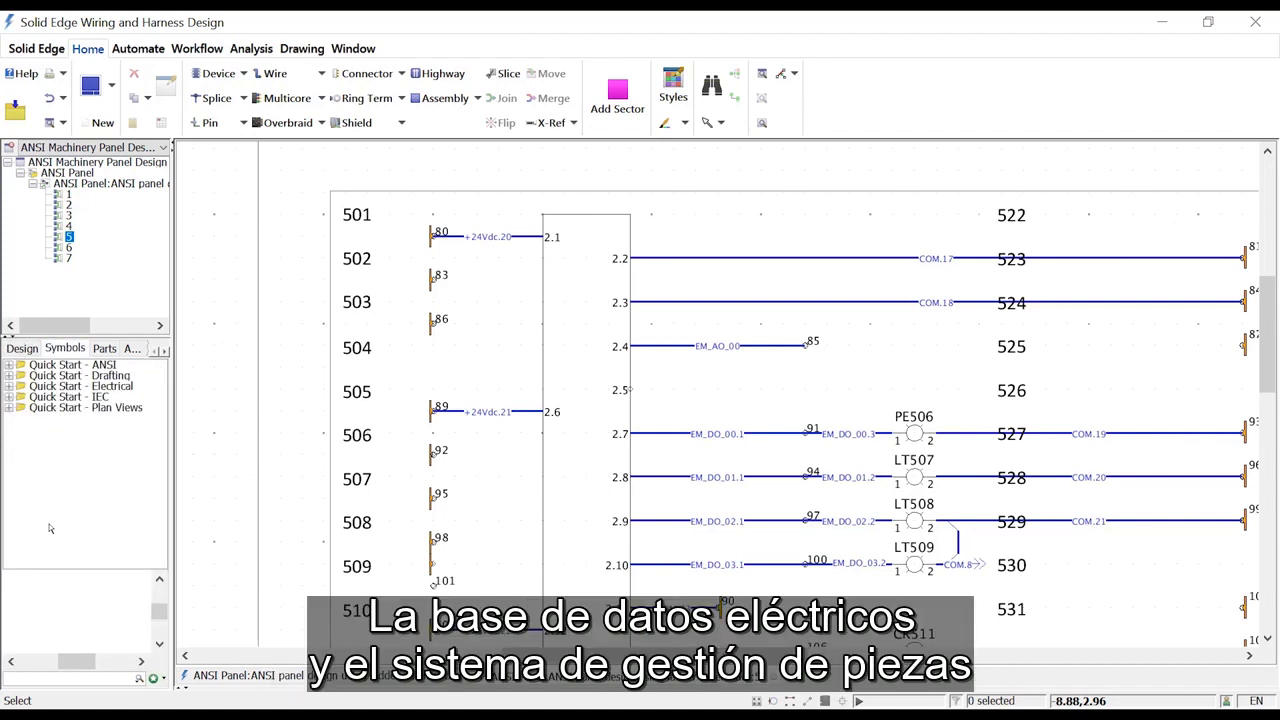
pyautogui.click(8, 397)
pyautogui.moveTo(157, 395)
pyautogui.mouseDown()
pyautogui.moveTo(157, 478)
pyautogui.moveTo(157, 372)
pyautogui.mouseUp()
pyautogui.click(8, 397)
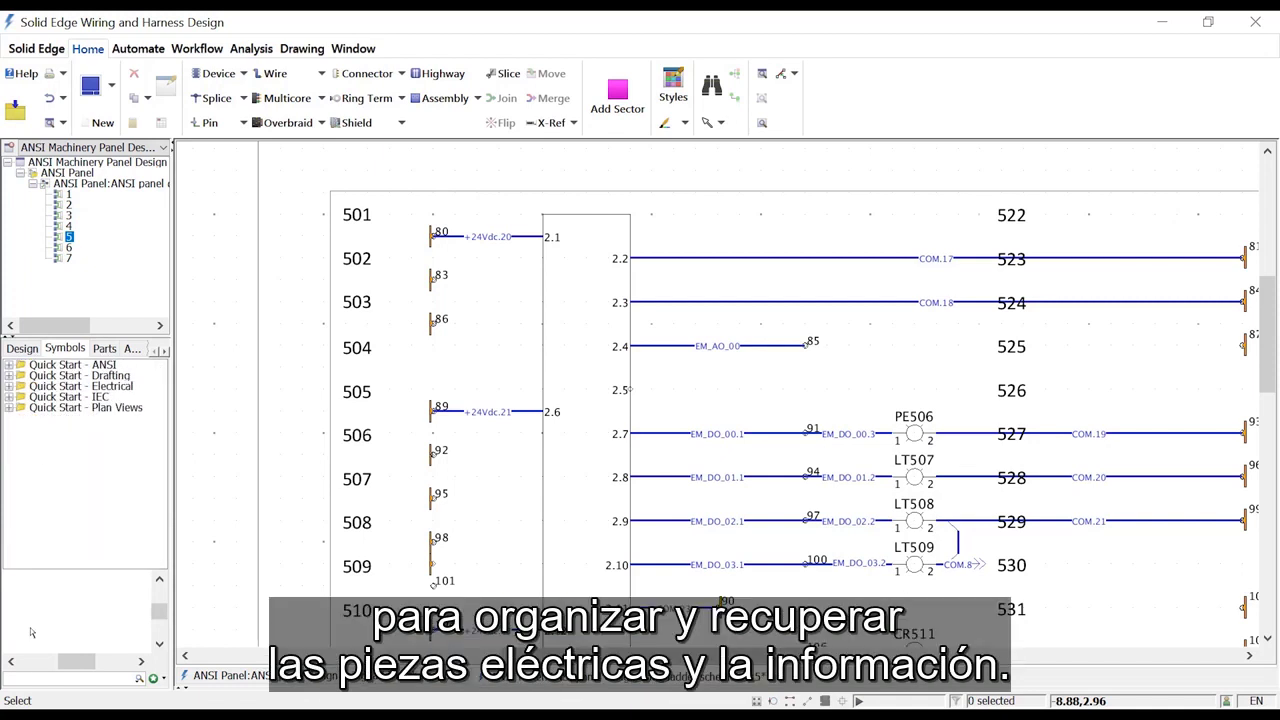
# Filter symbols for 'Pilot' and select Pilot-Light-ANSI-PL 1 under Quick Start - ANSI
pyautogui.click(37, 679)
pyautogui.write('Pilot')
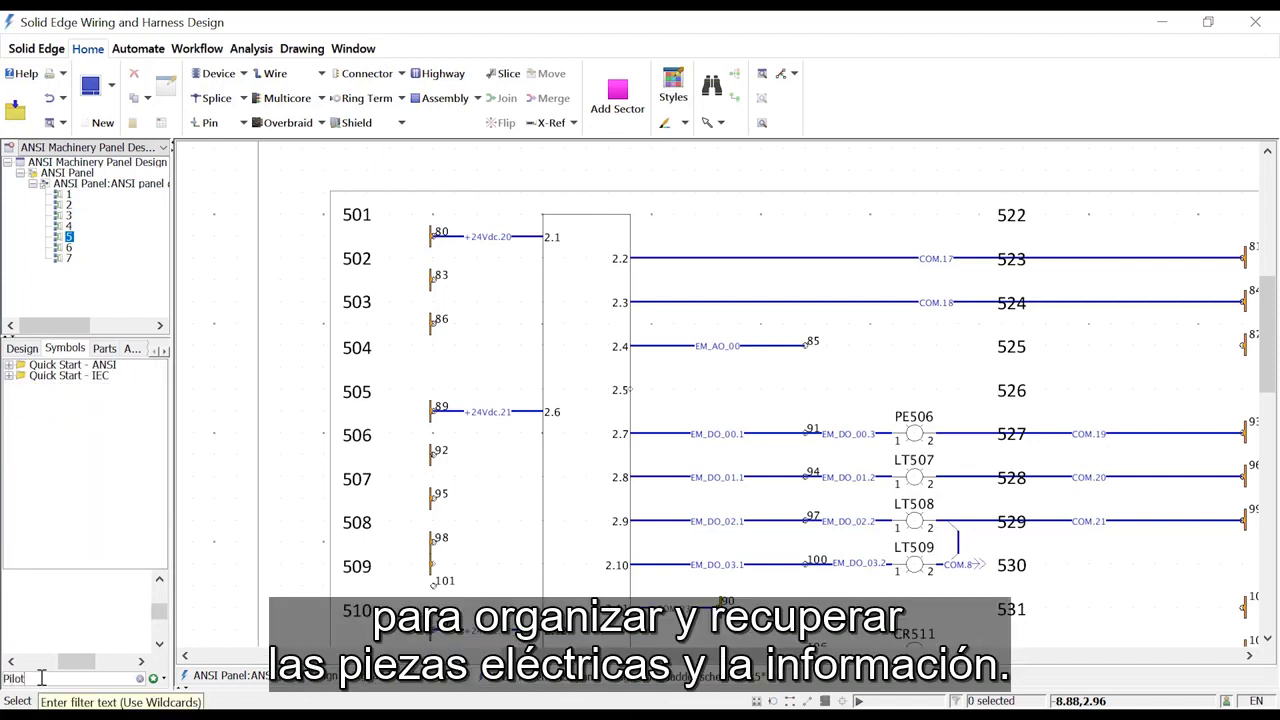
pyautogui.click(8, 365)
pyautogui.click(104, 386)
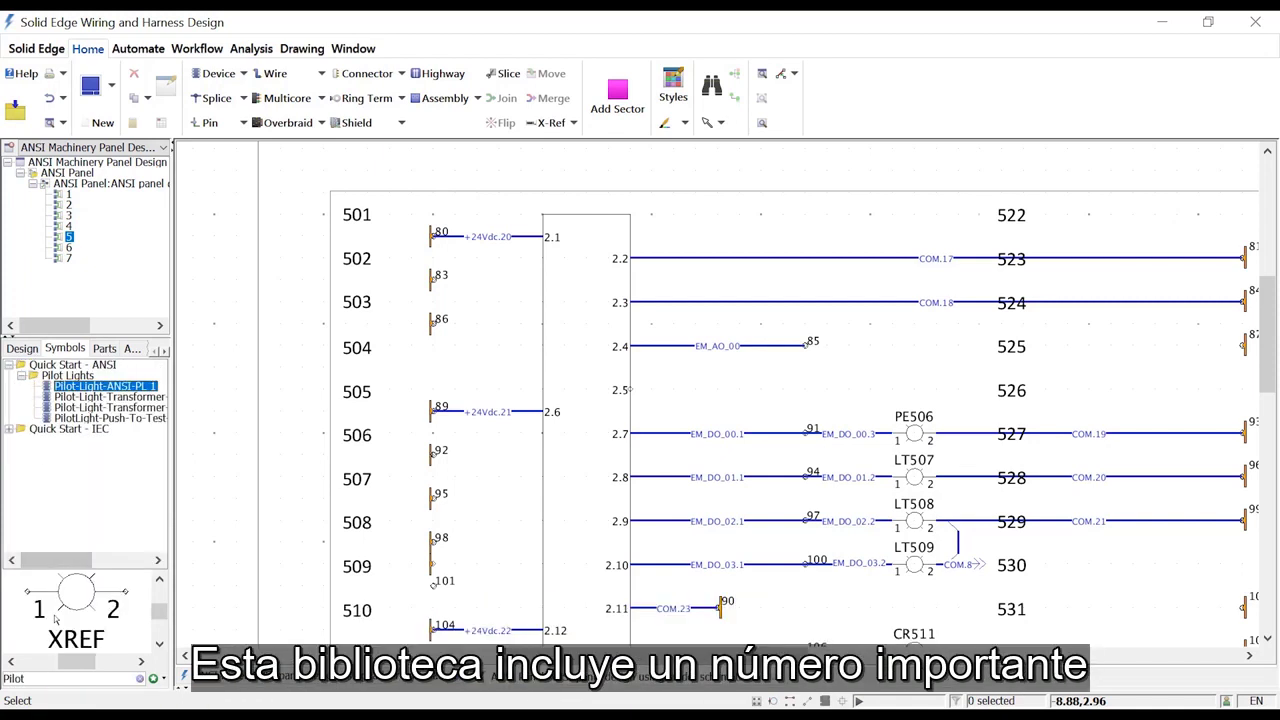
pyautogui.click(140, 678)
pyautogui.click(22, 348)
# Place pilot light PE505 on rung 526 and wire node 91 to its pin 1
pyautogui.click(916, 434)
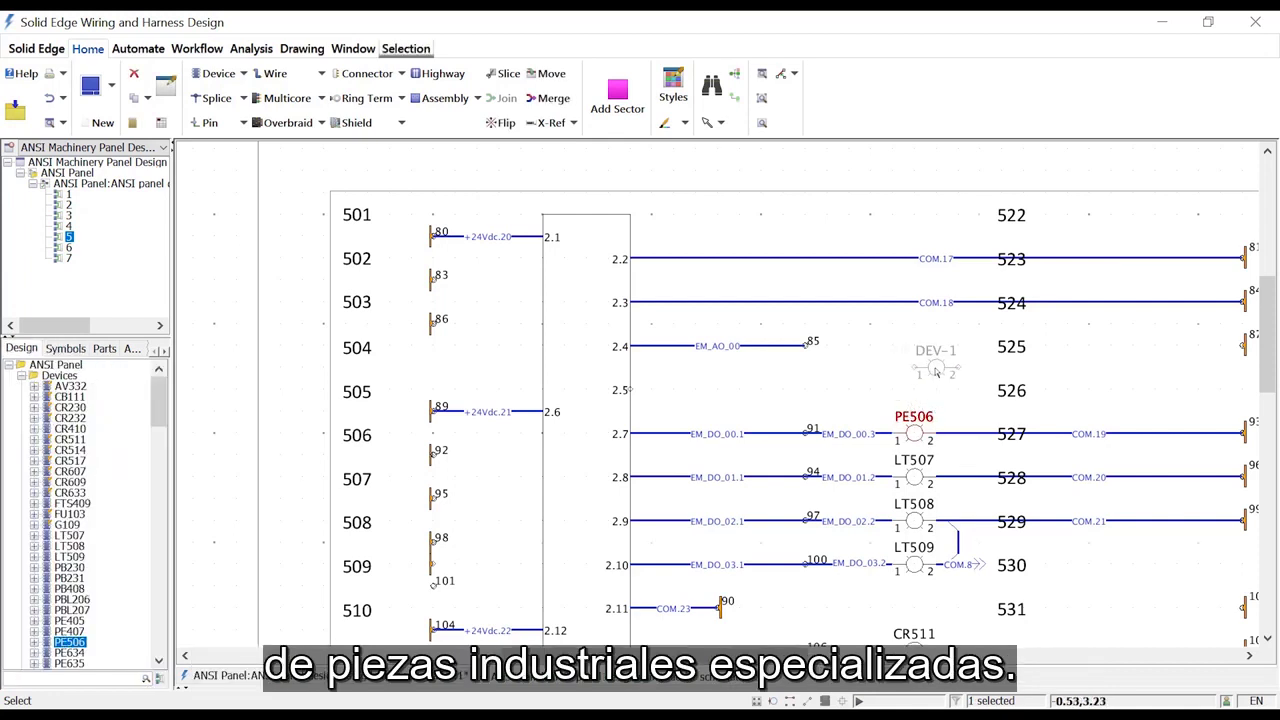
pyautogui.click(940, 386)
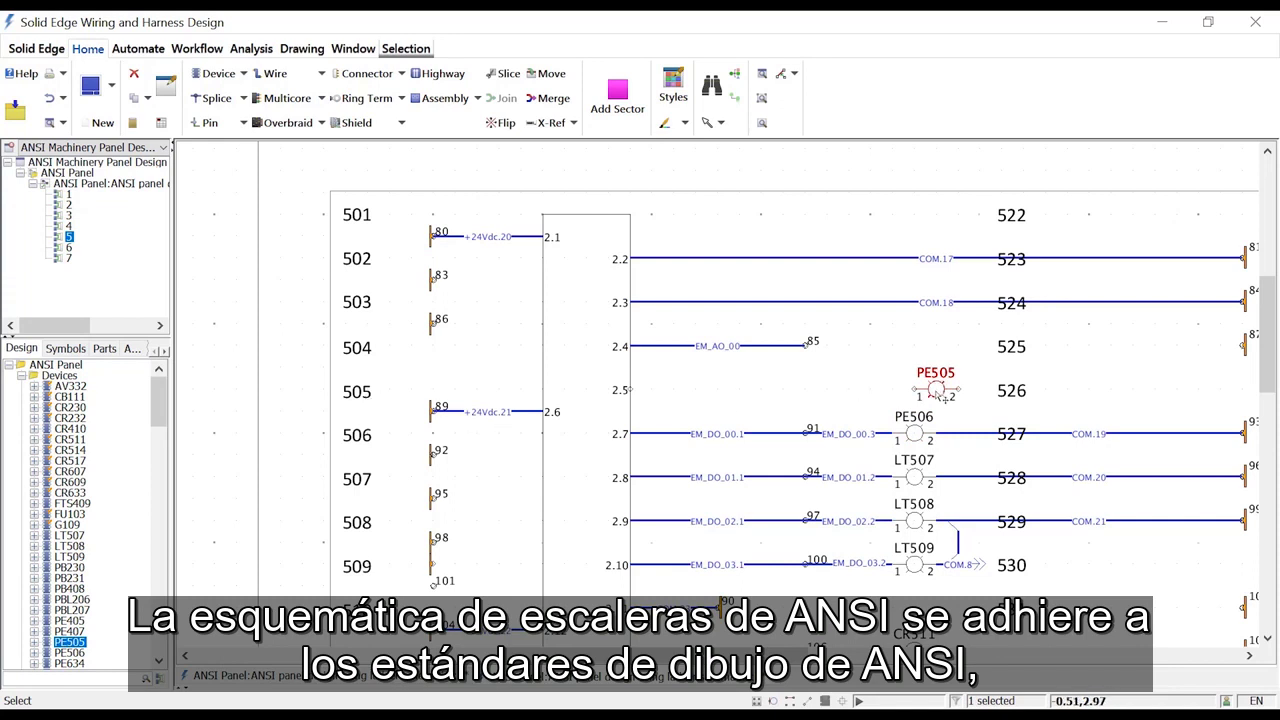
pyautogui.moveTo(940, 392); pyautogui.dragTo(1145, 352)
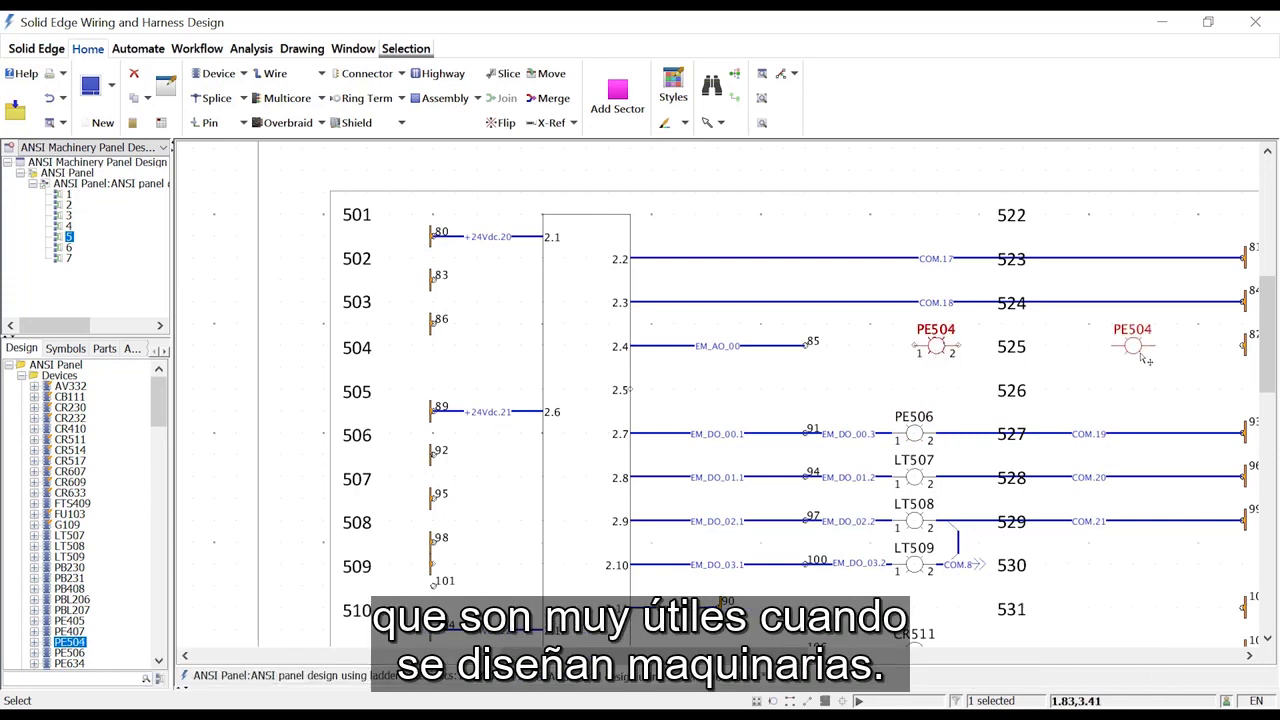
pyautogui.moveTo(966, 393); pyautogui.dragTo(925, 392)
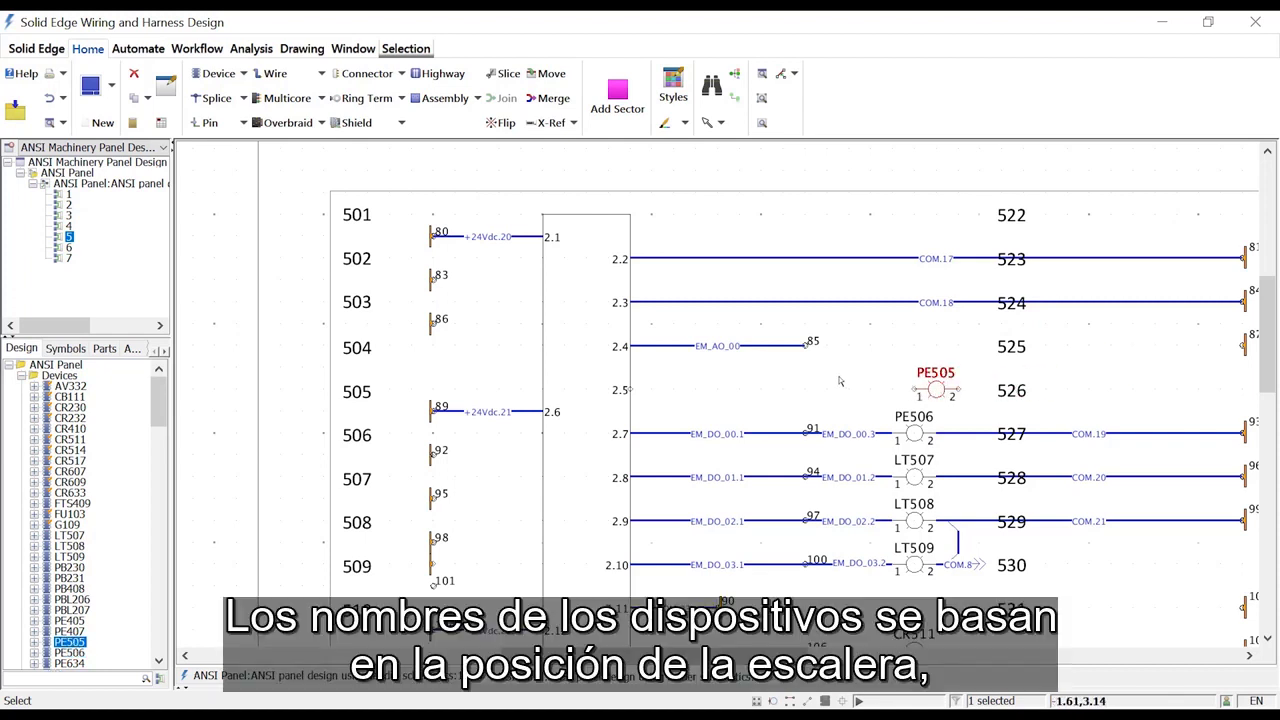
pyautogui.click(275, 78)
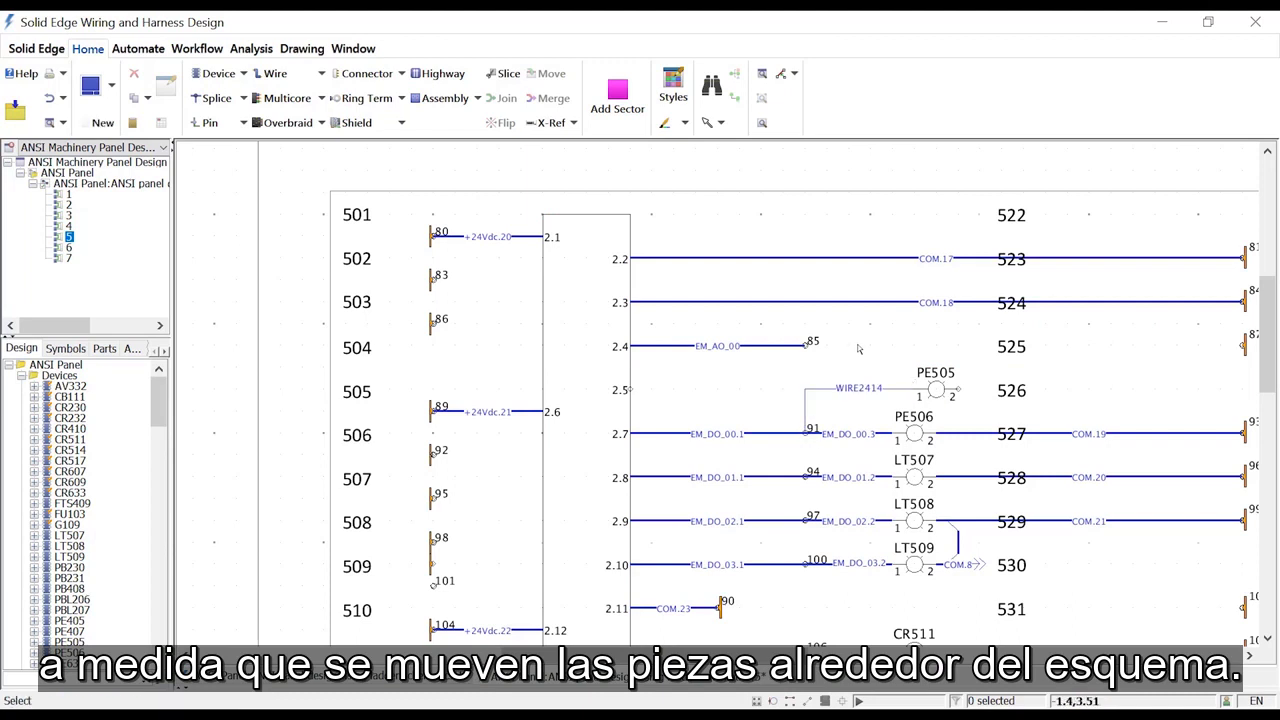
pyautogui.click(920, 390)
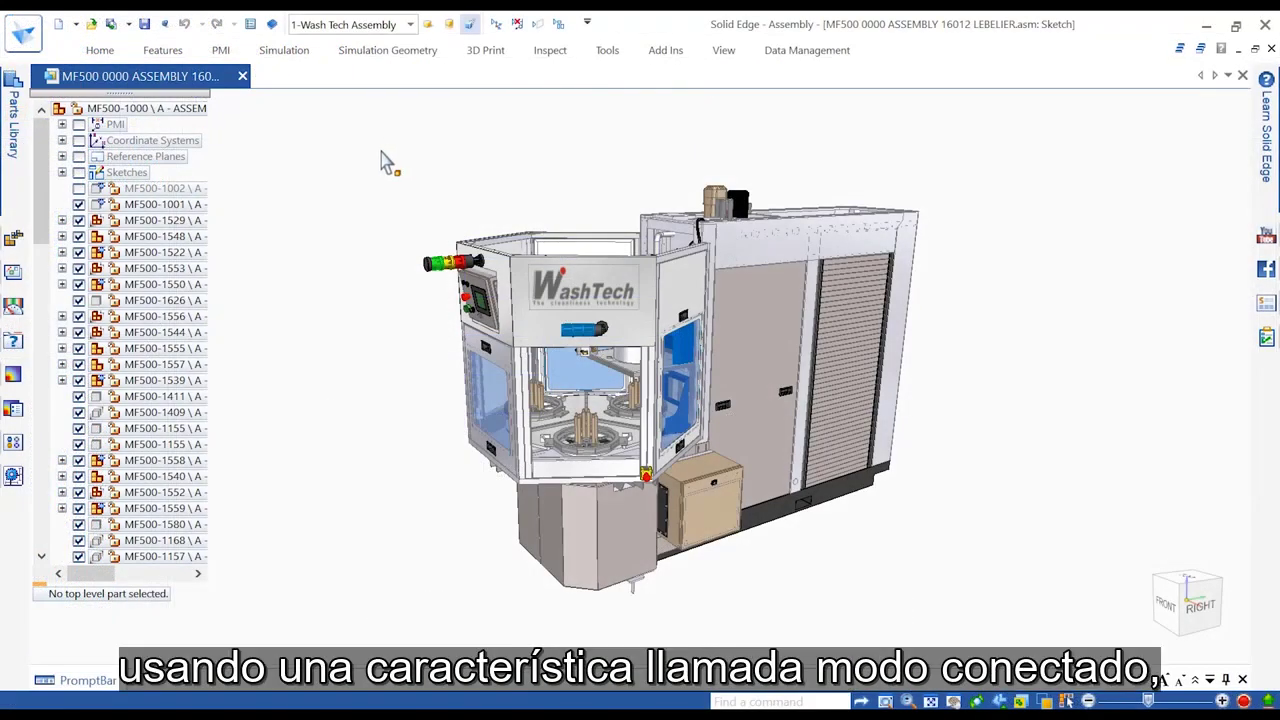
# Apply the 3-Open Doors configuration and open the QS Panel in Electrical Routing
pyautogui.click(410, 24)
pyautogui.click(360, 85)
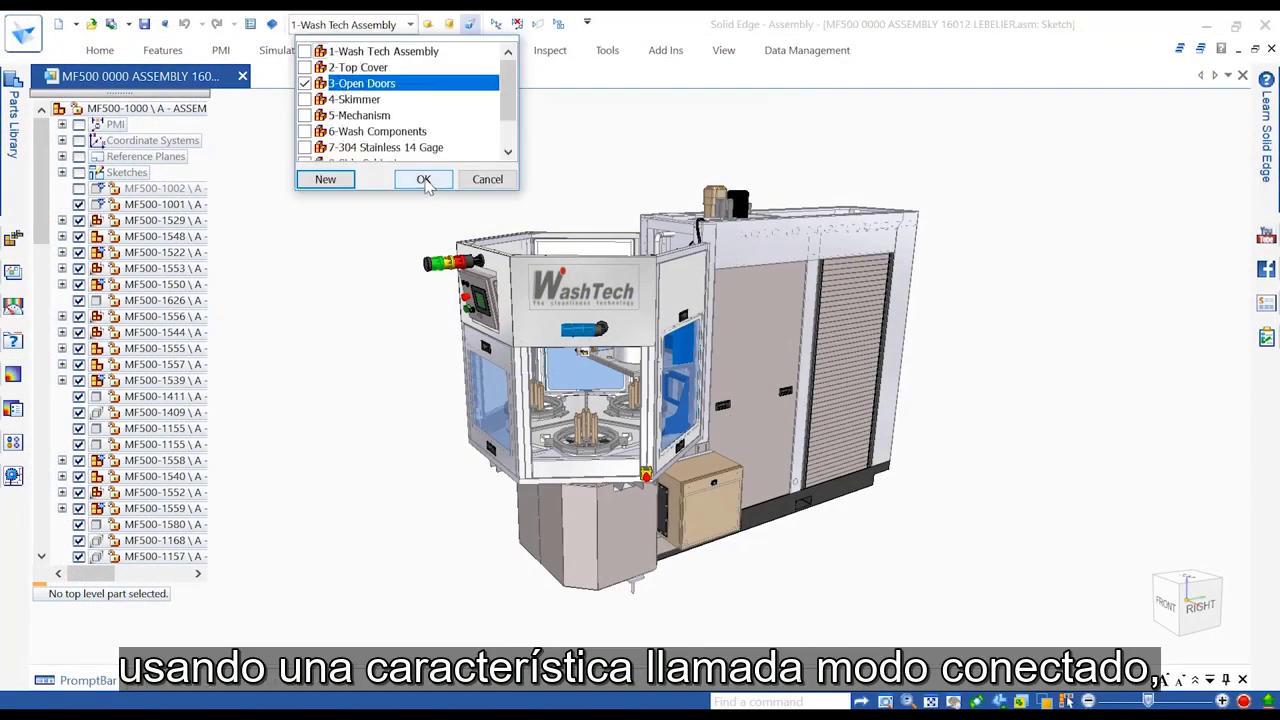
pyautogui.click(423, 177)
pyautogui.scroll(5, 686, 443)
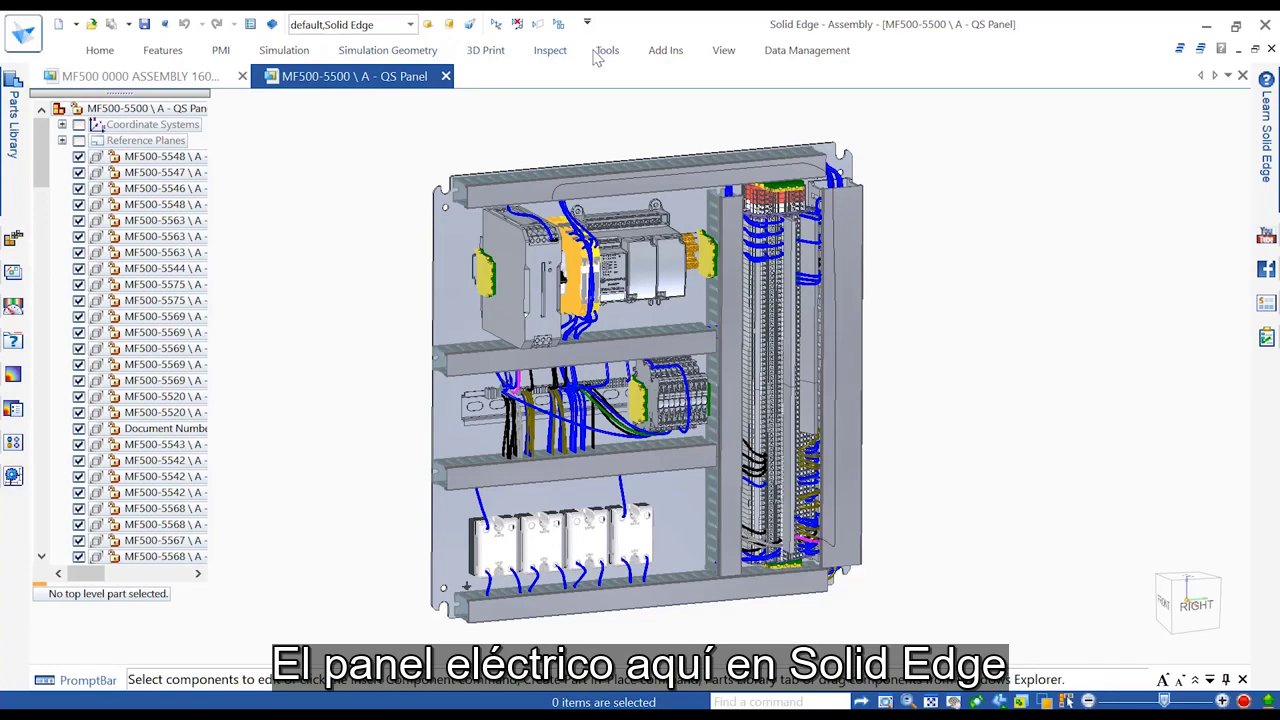
pyautogui.click(604, 52)
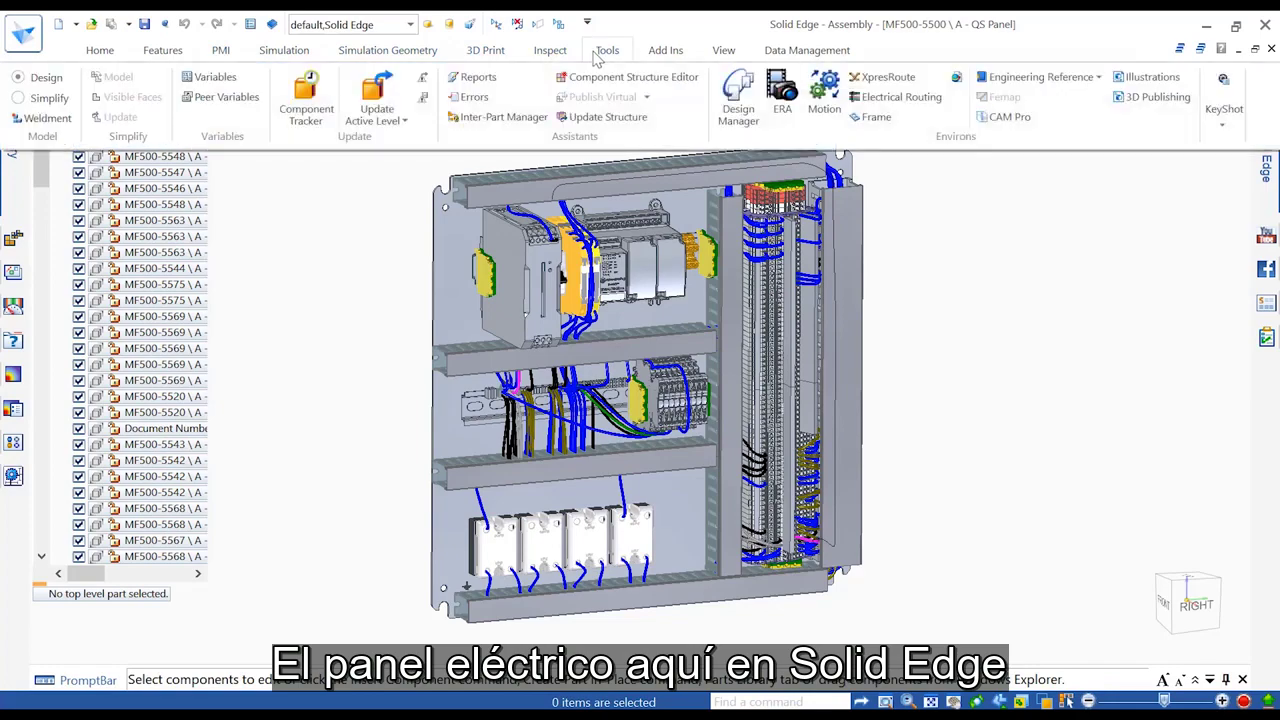
pyautogui.click(884, 104)
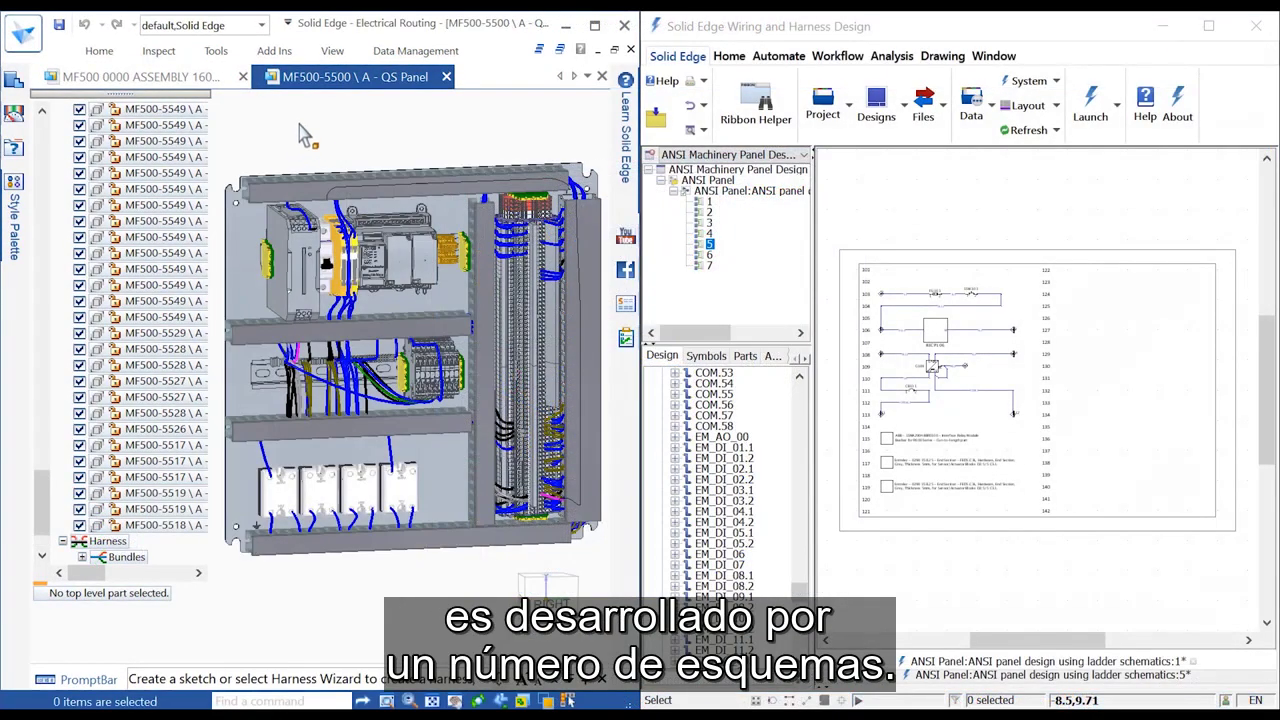
# Connect the 3D panel to Wiring and Harness Design from the Electrical commands
pyautogui.click(99, 50)
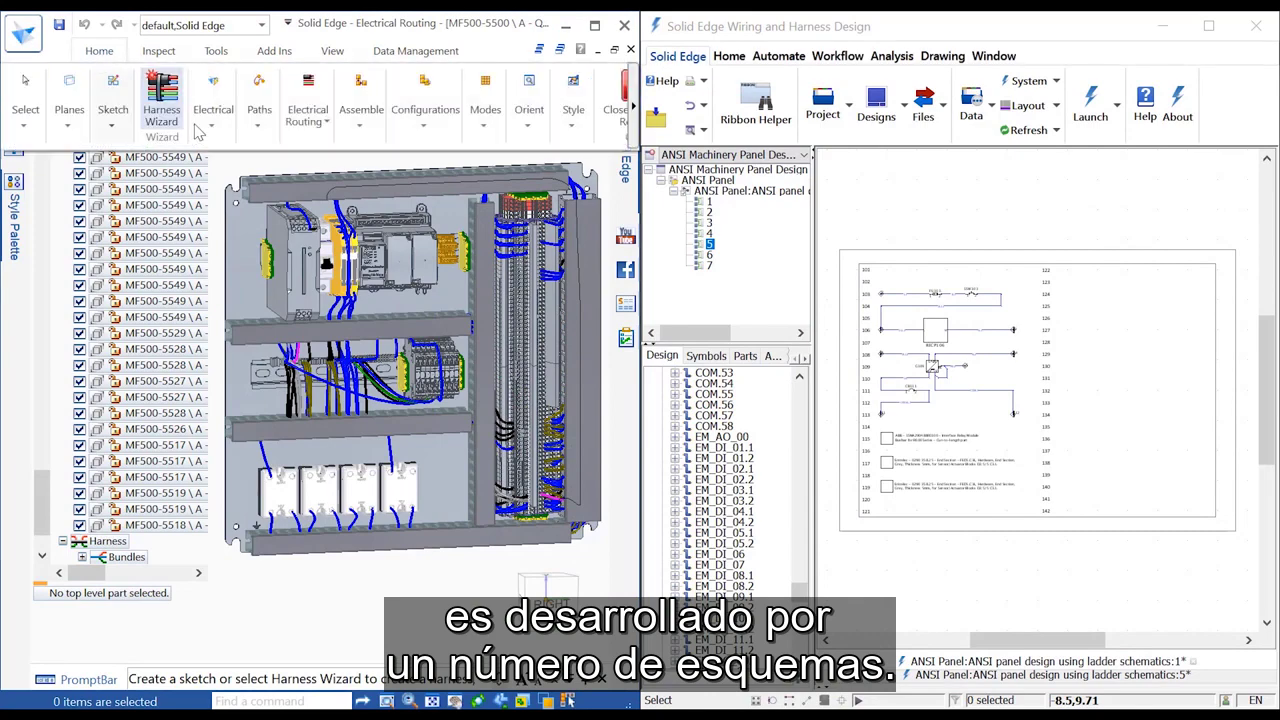
pyautogui.click(213, 128)
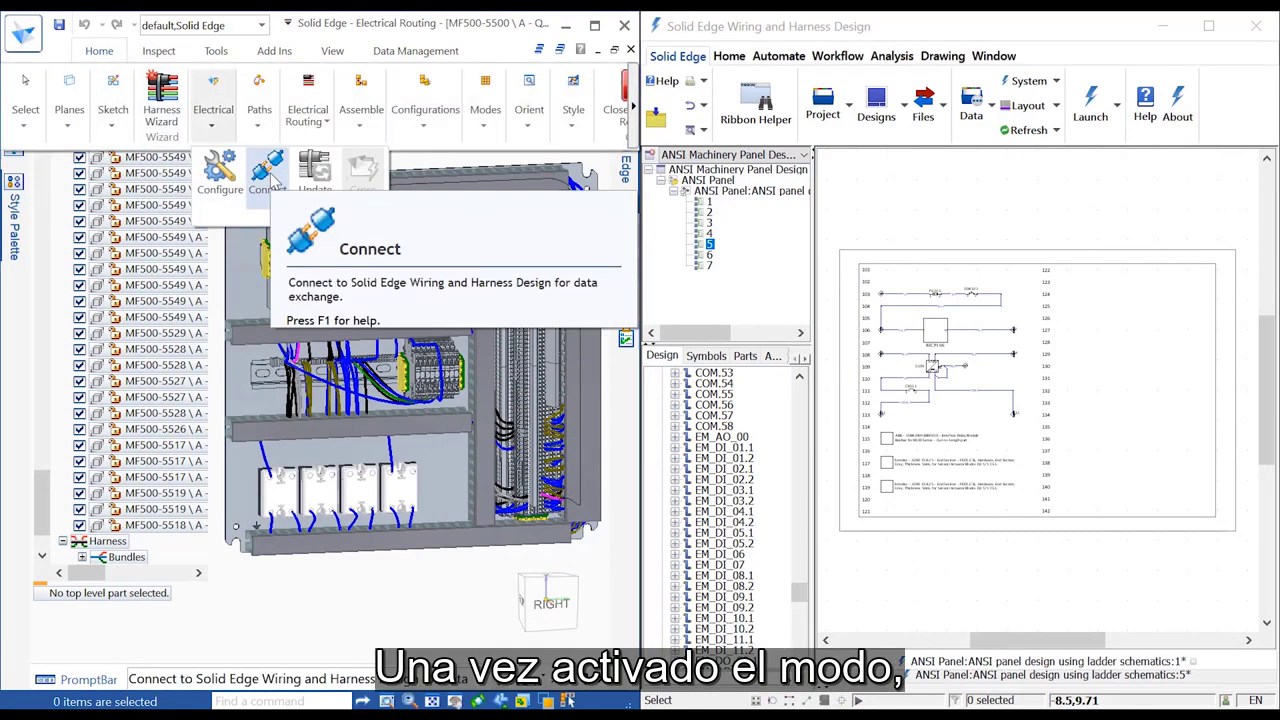
pyautogui.click(268, 170)
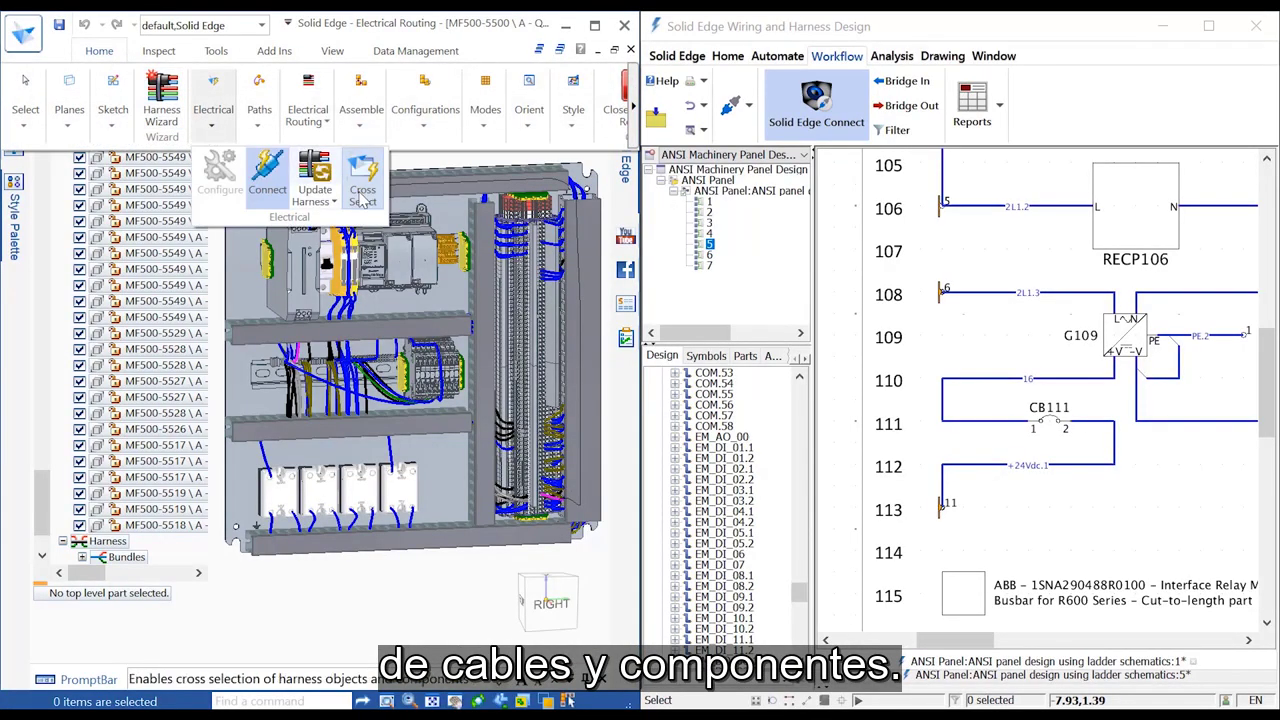
# Turn on Cross Select and highlight a 3D component and power supply G109
pyautogui.click(363, 180)
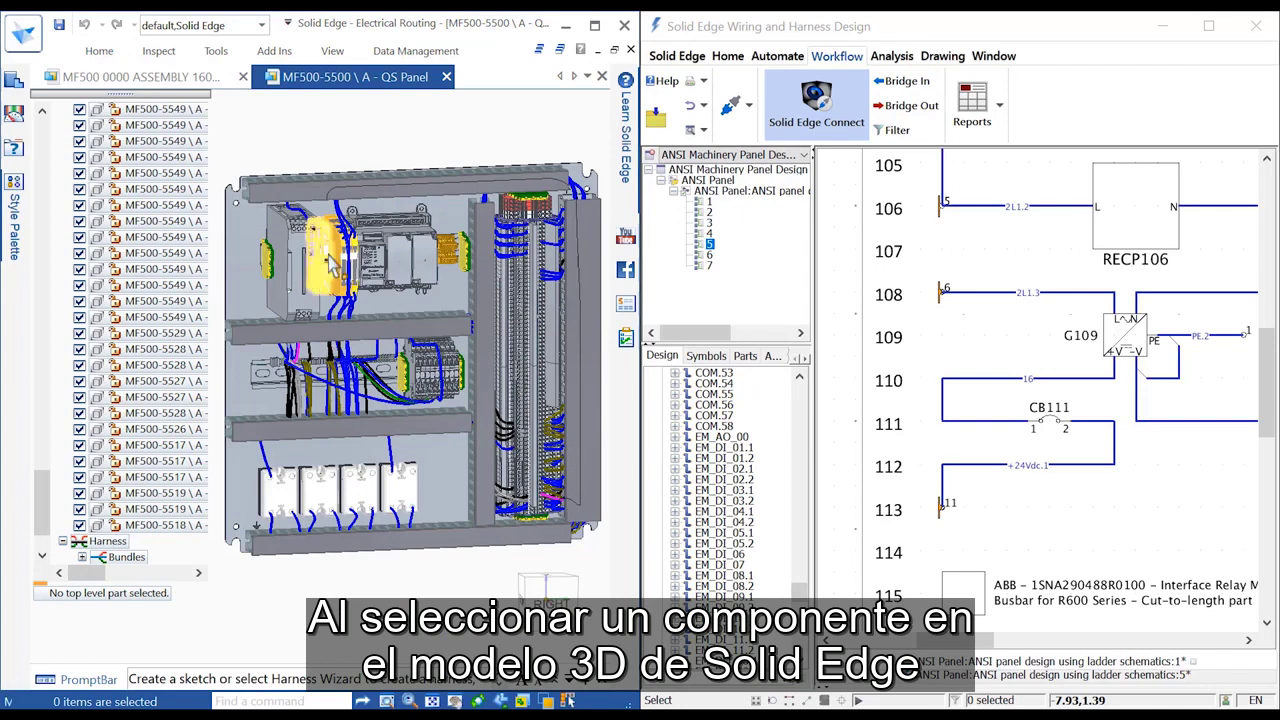
pyautogui.click(336, 292)
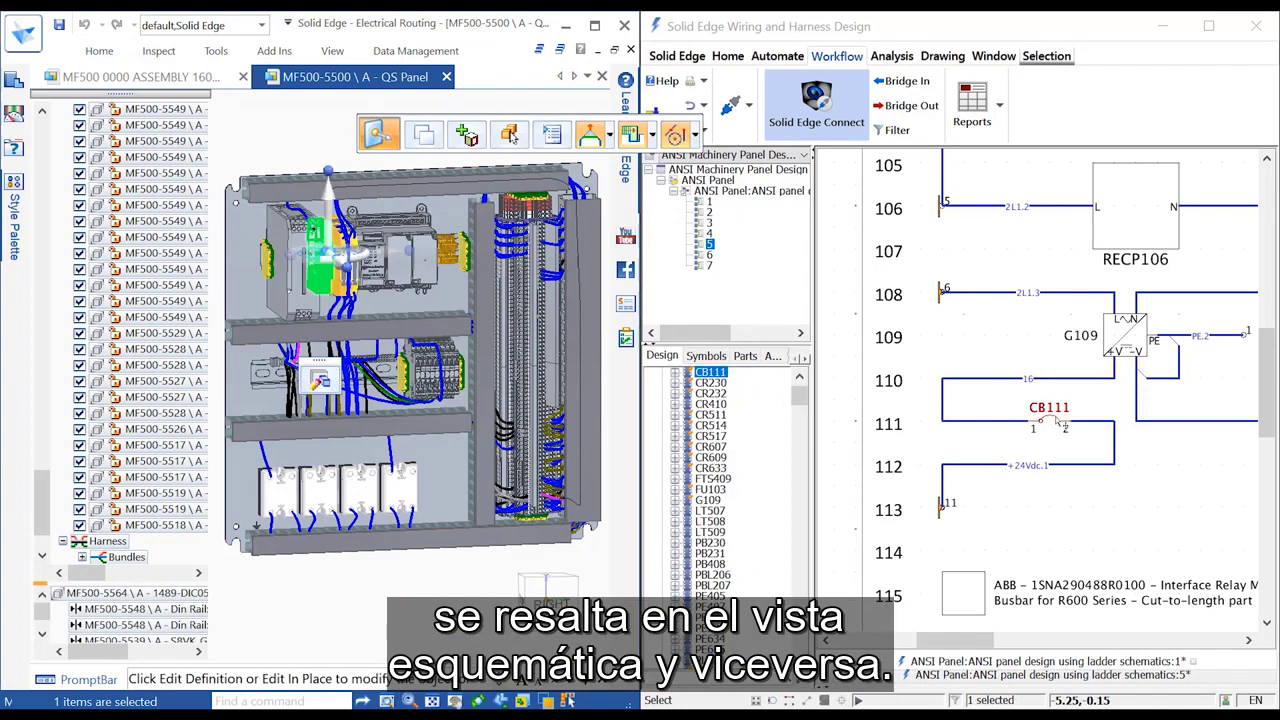
pyautogui.click(1113, 341)
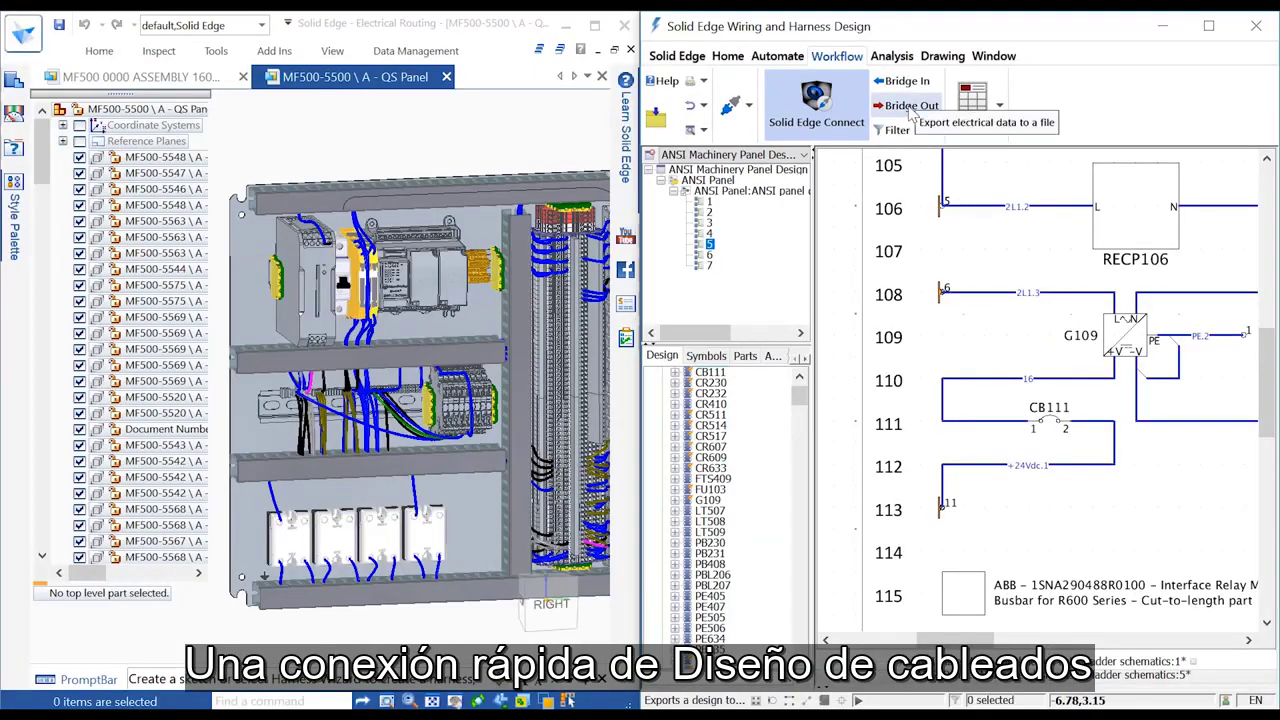
# Bridge Out the schematic wiring, then review and close the Bridge Report
pyautogui.click(910, 106)
pyautogui.scroll(-3, 1000, 400)
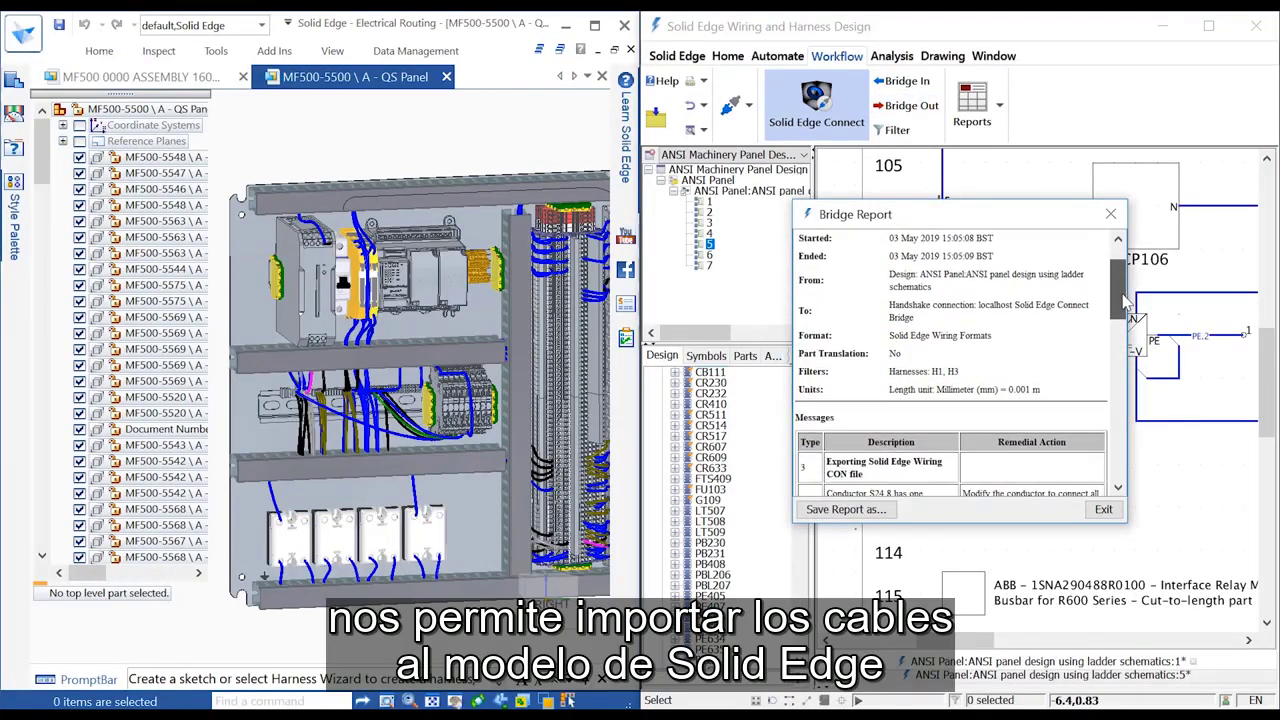
pyautogui.scroll(-3, 1100, 330)
pyautogui.moveTo(1120, 316); pyautogui.dragTo(1120, 448)
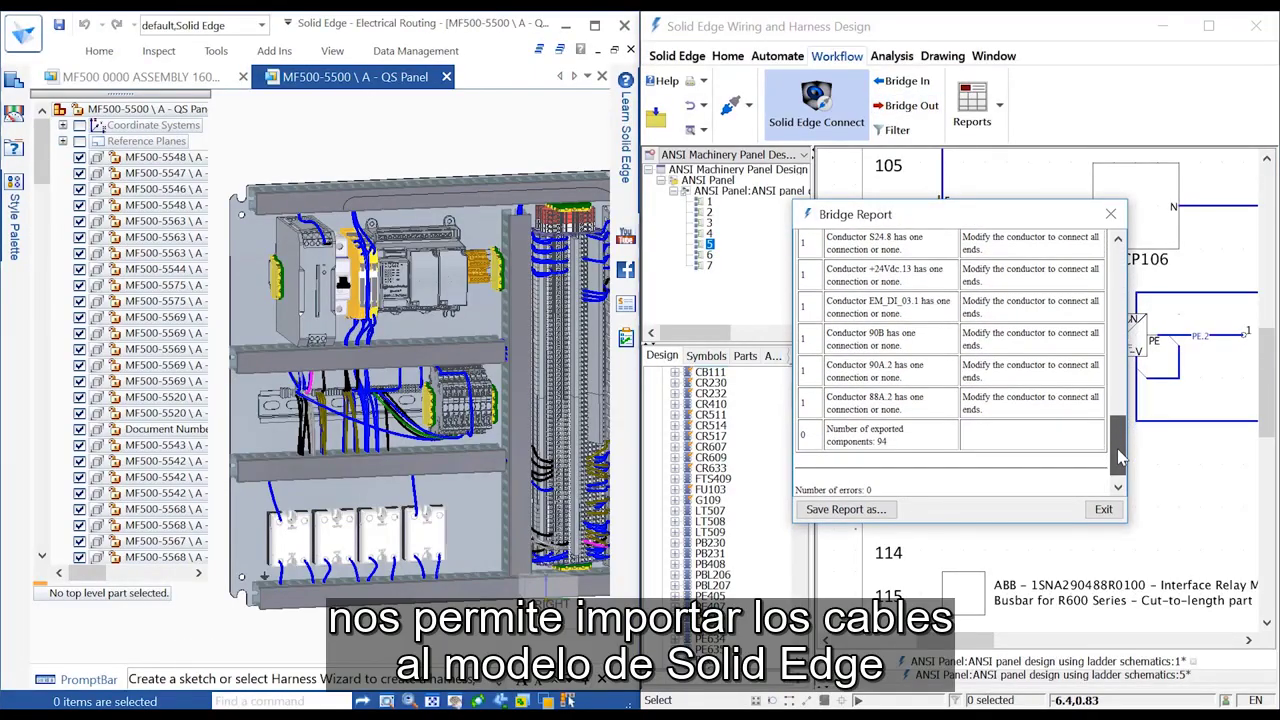
pyautogui.click(1111, 214)
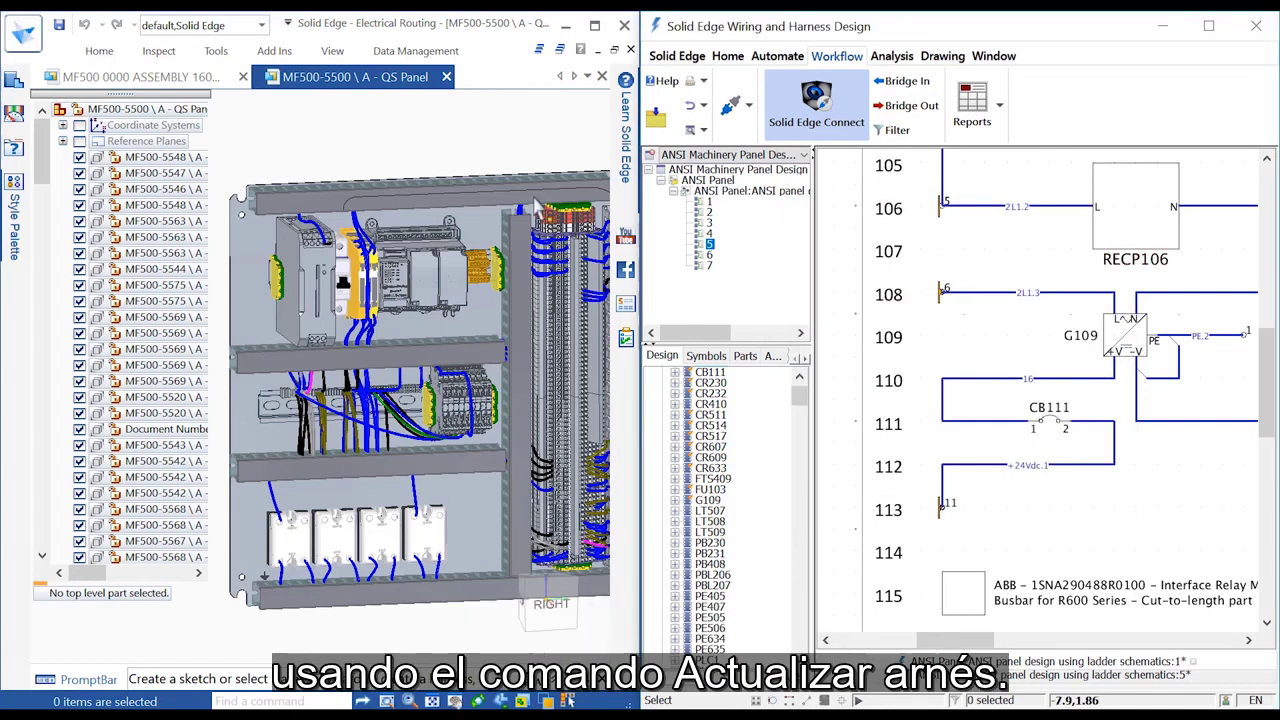
# Update the harness, adding the +24Vdc.1 and G109-to-CB111 wires via Assign Terminals
pyautogui.click(100, 51)
pyautogui.click(212, 108)
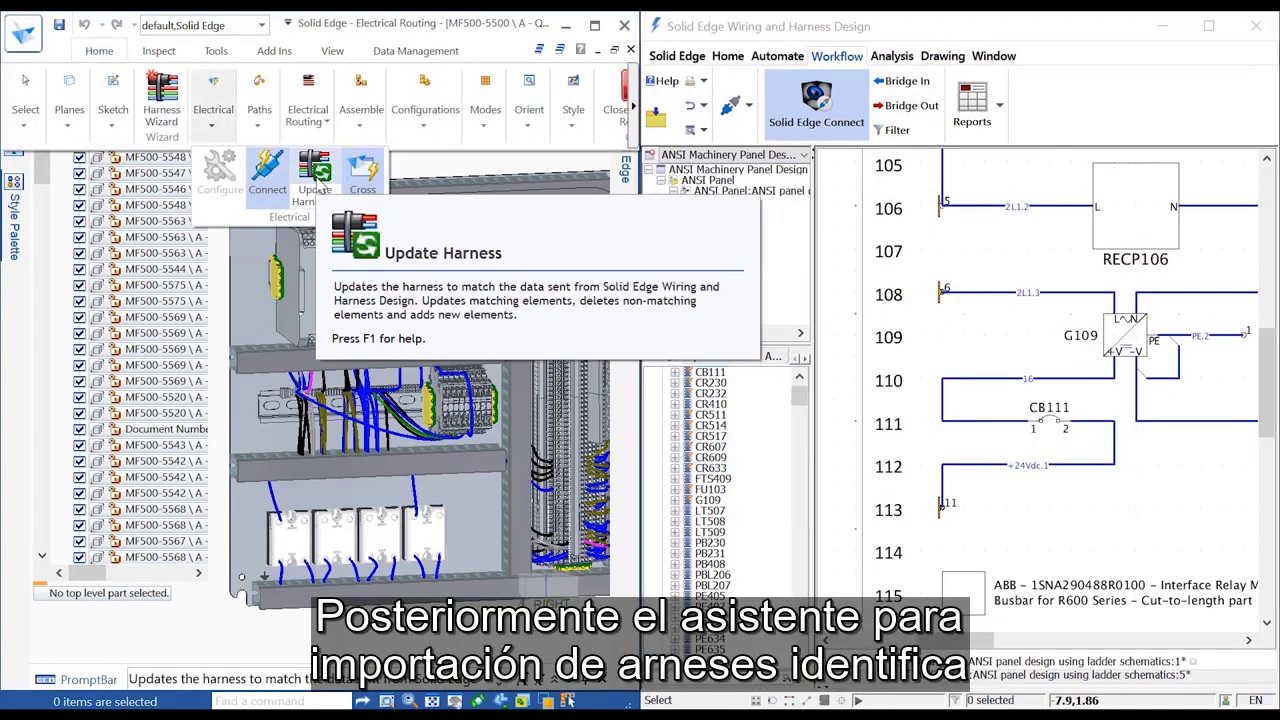
pyautogui.click(316, 180)
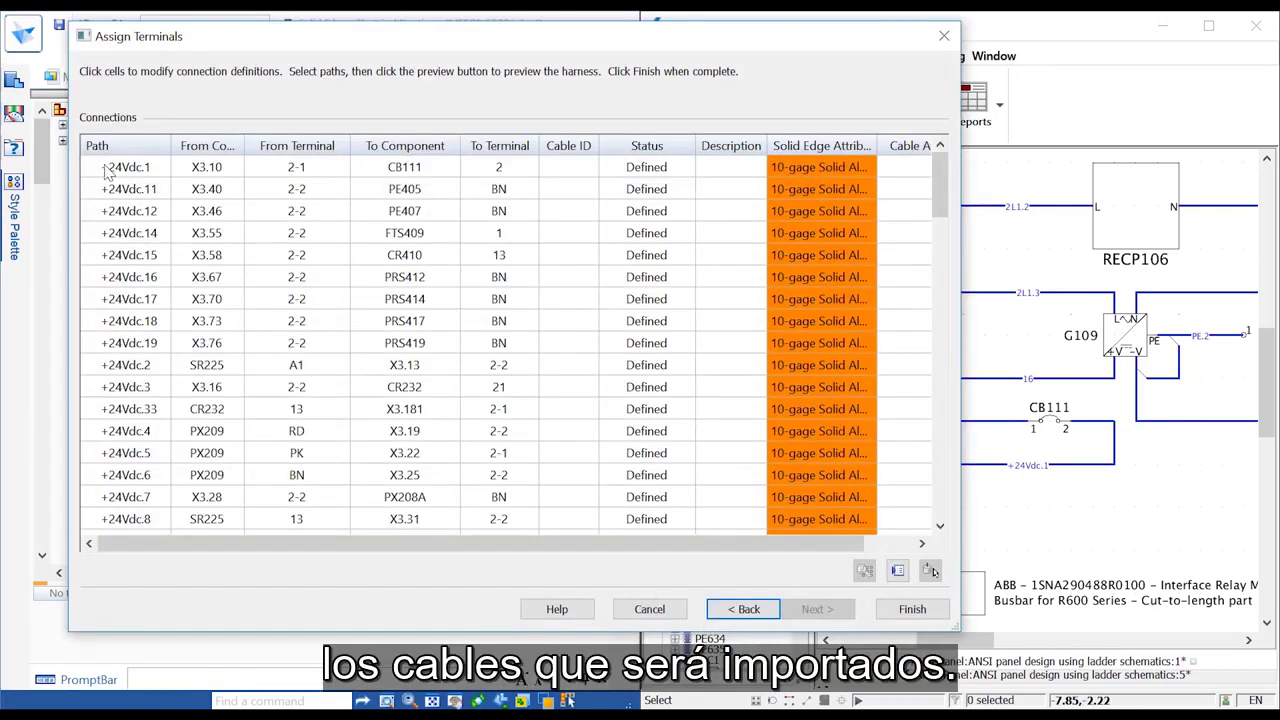
pyautogui.click(108, 168)
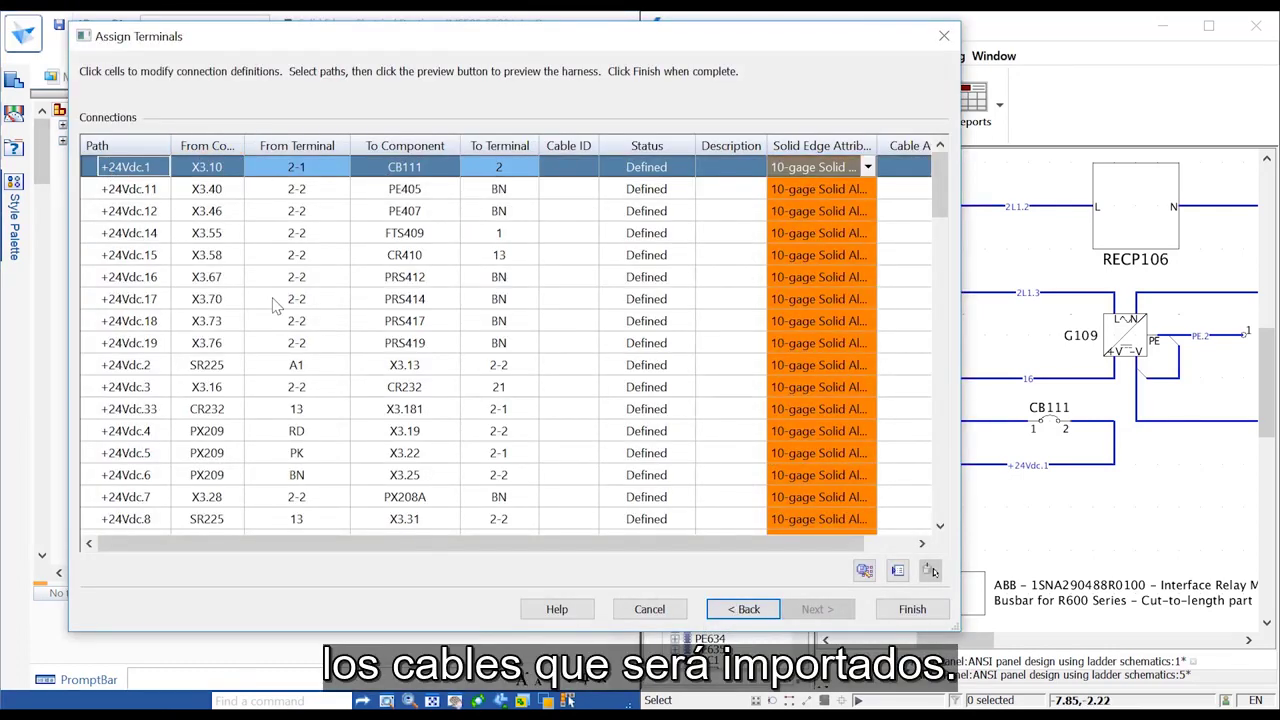
pyautogui.scroll(-2, 276, 305)
pyautogui.click(115, 432)
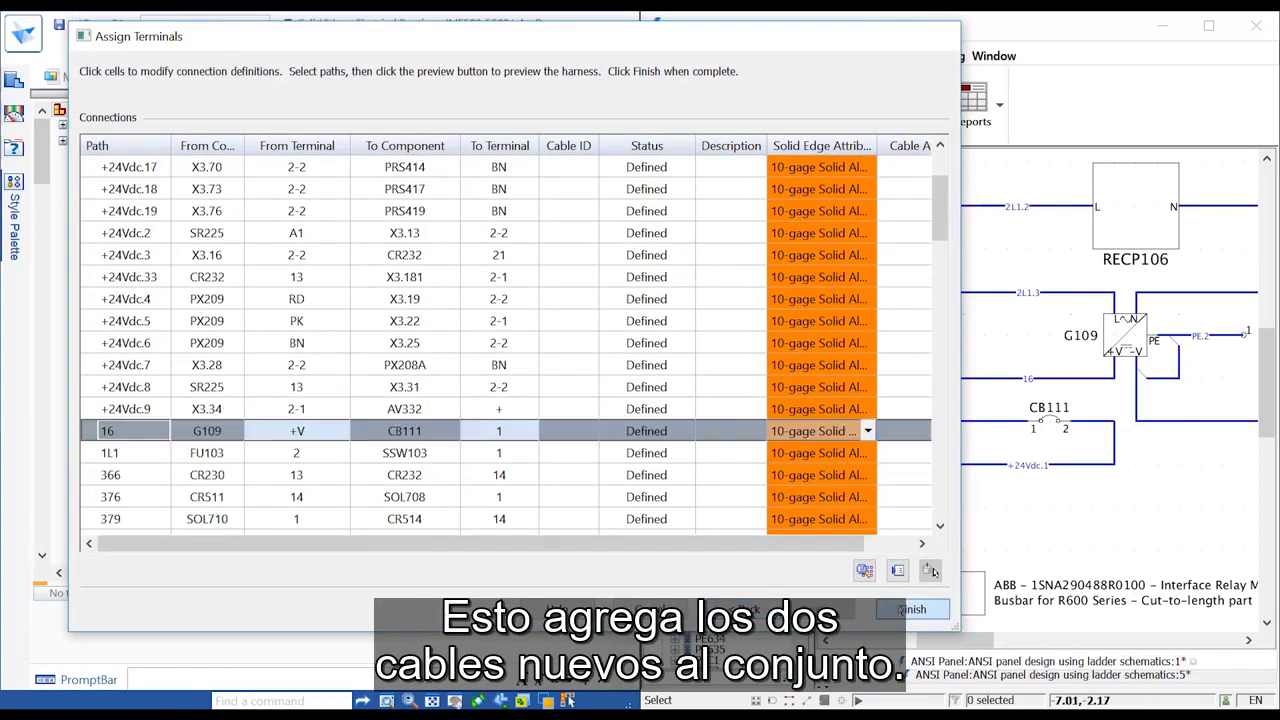
pyautogui.click(912, 609)
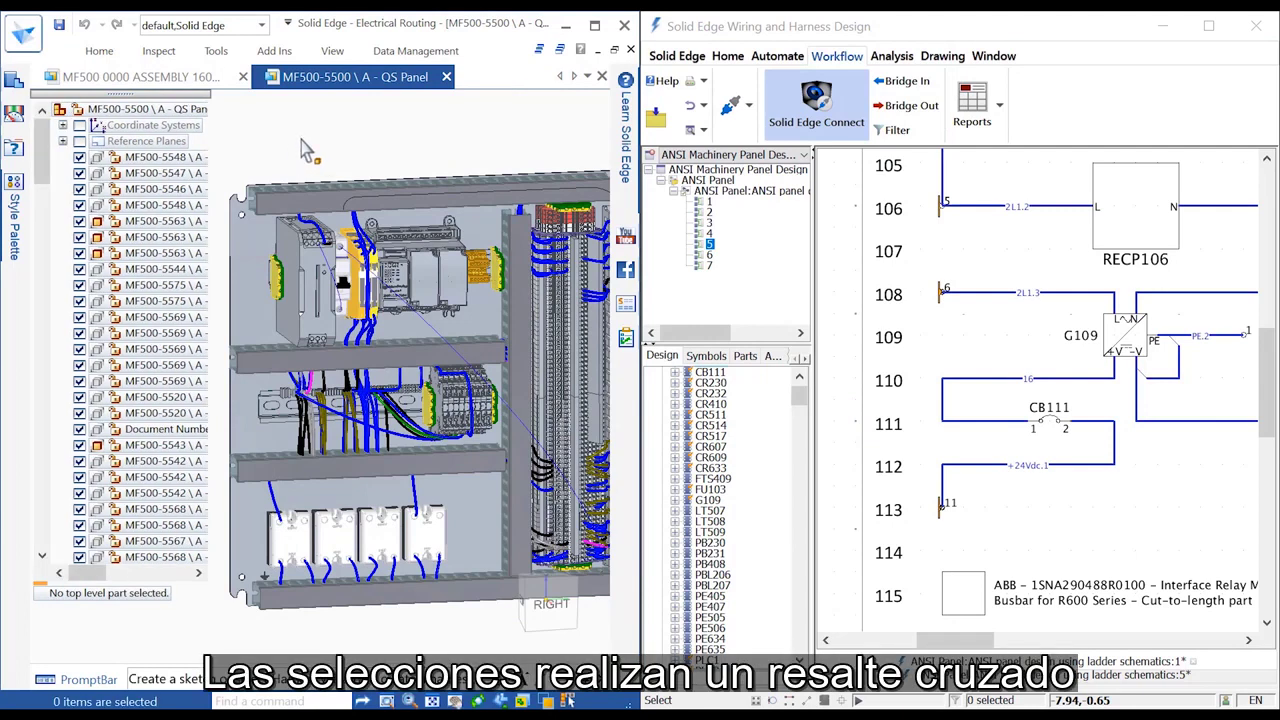
# Route the +24Vdc.1 wire through the 3D panel, then select wire 16 at the relay
pyautogui.click(385, 290)
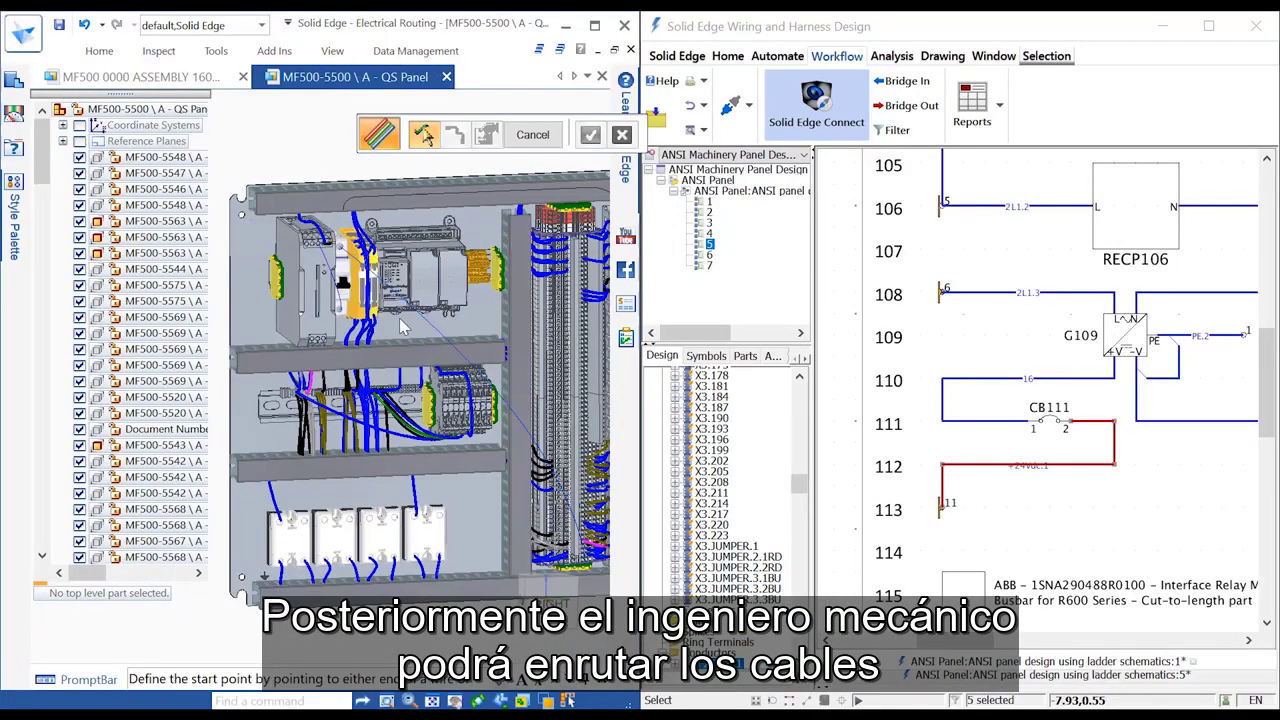
pyautogui.click(400, 322)
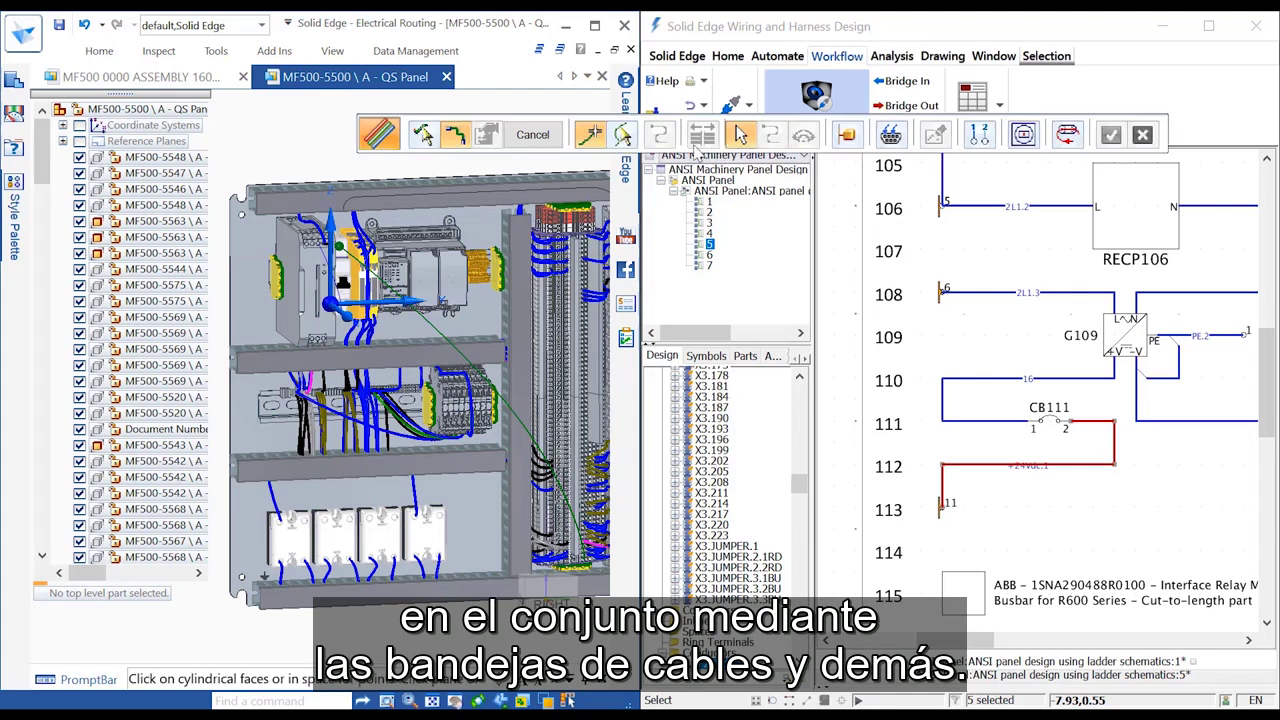
pyautogui.press('Return')
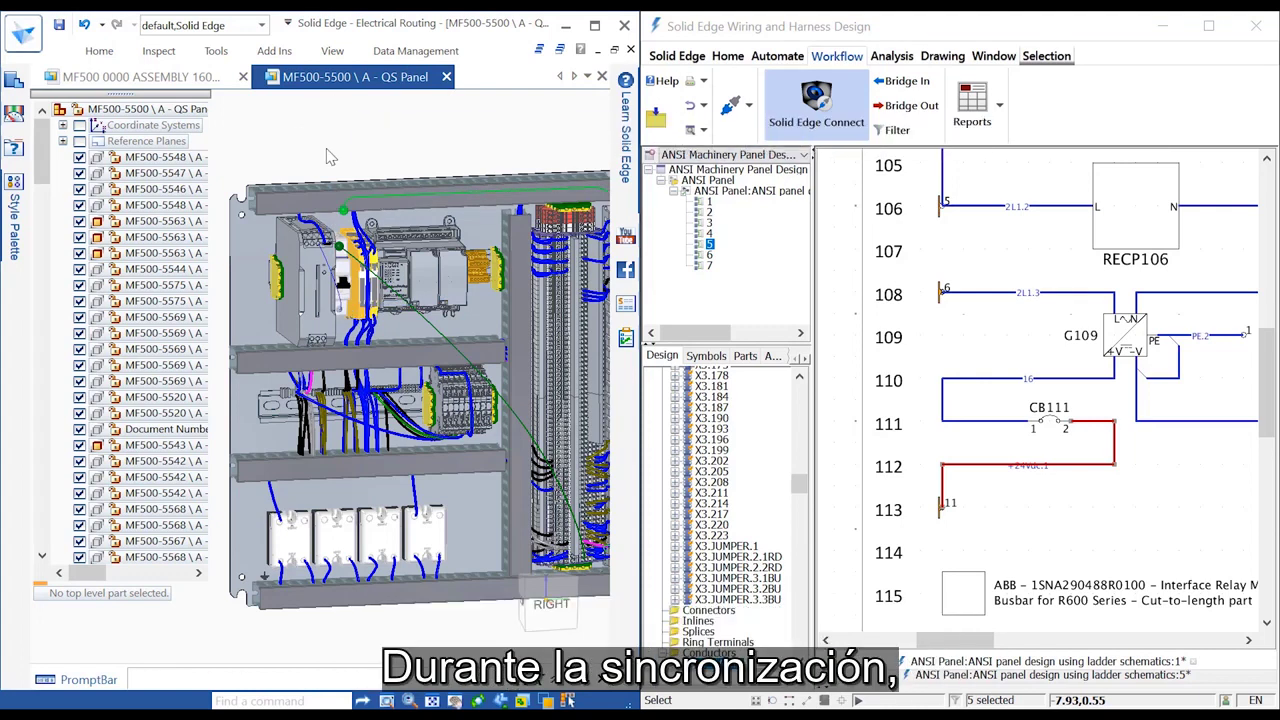
pyautogui.click(527, 143)
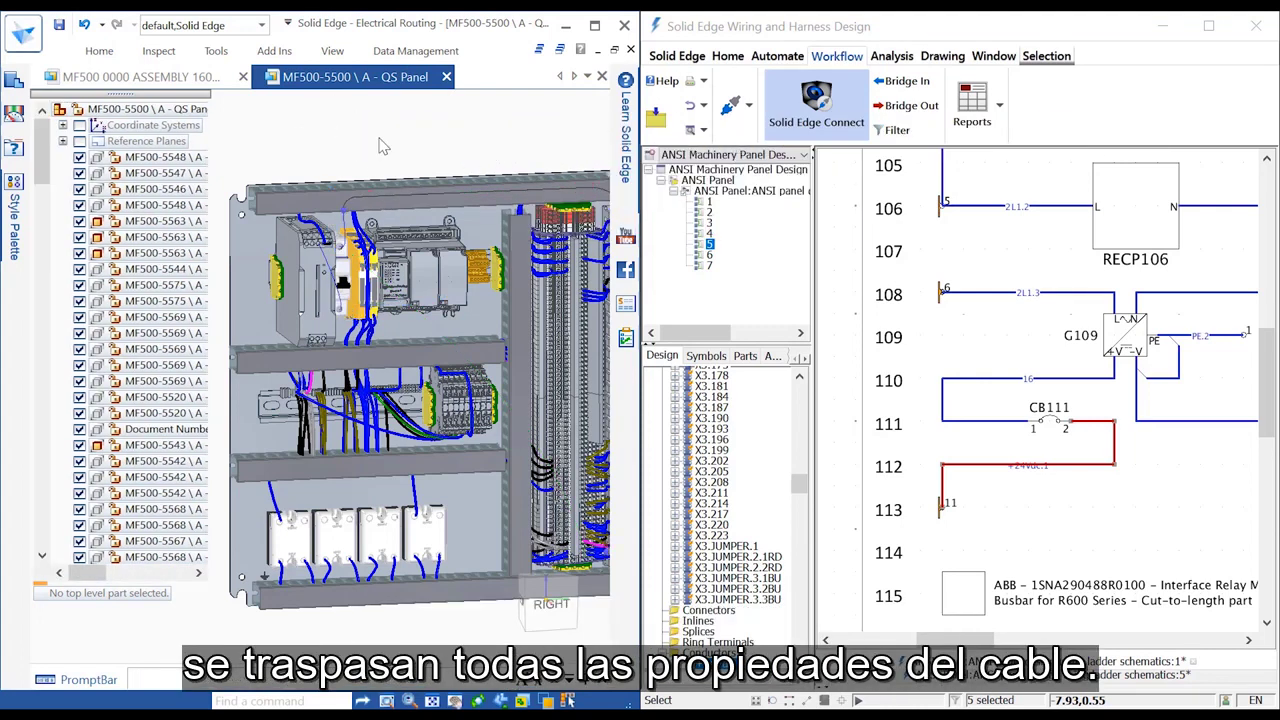
pyautogui.rightClick(328, 262)
pyautogui.click(173, 286)
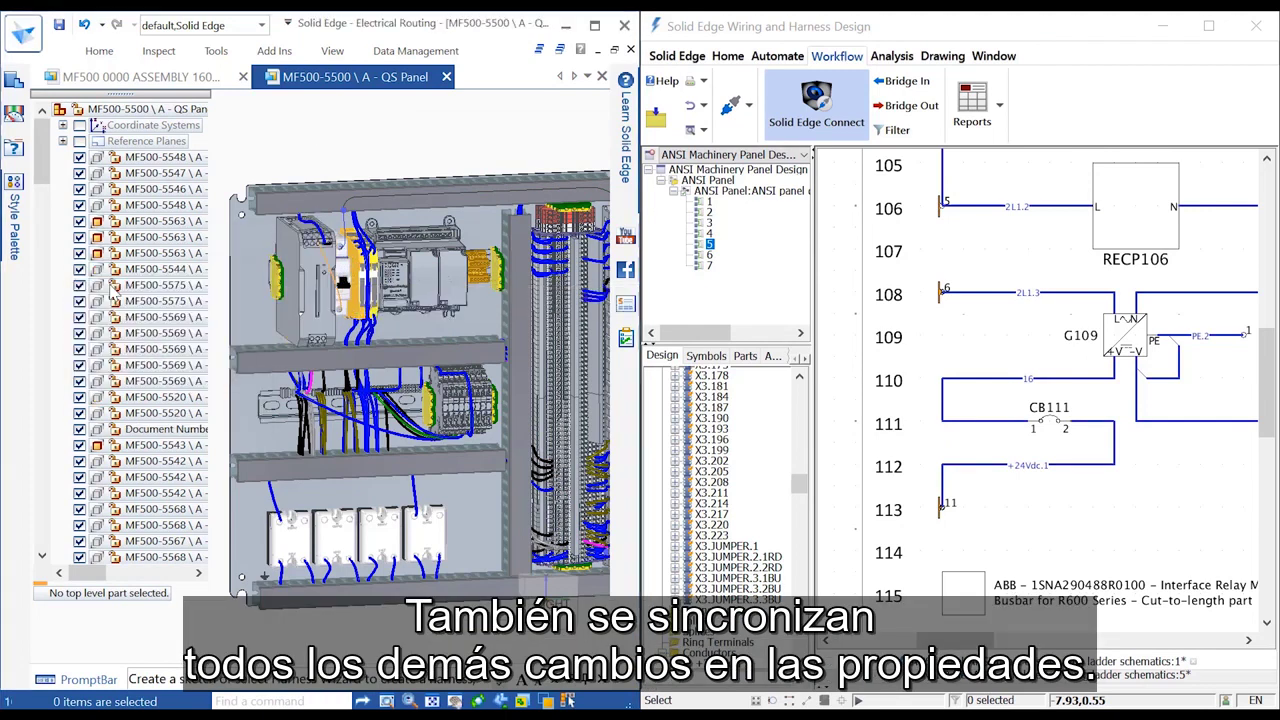
# Check wire 16's 3D properties, then change conductor 16's colour from BU (blue) to black
pyautogui.rightClick(336, 142)
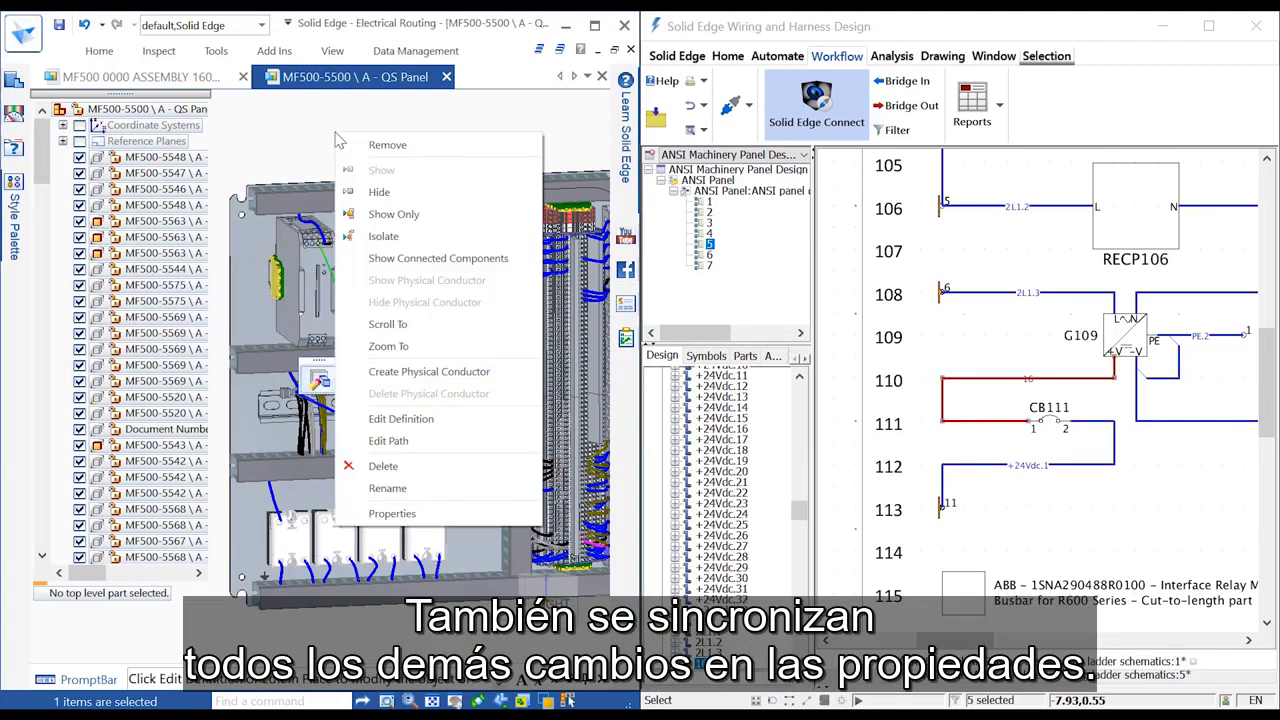
pyautogui.click(380, 516)
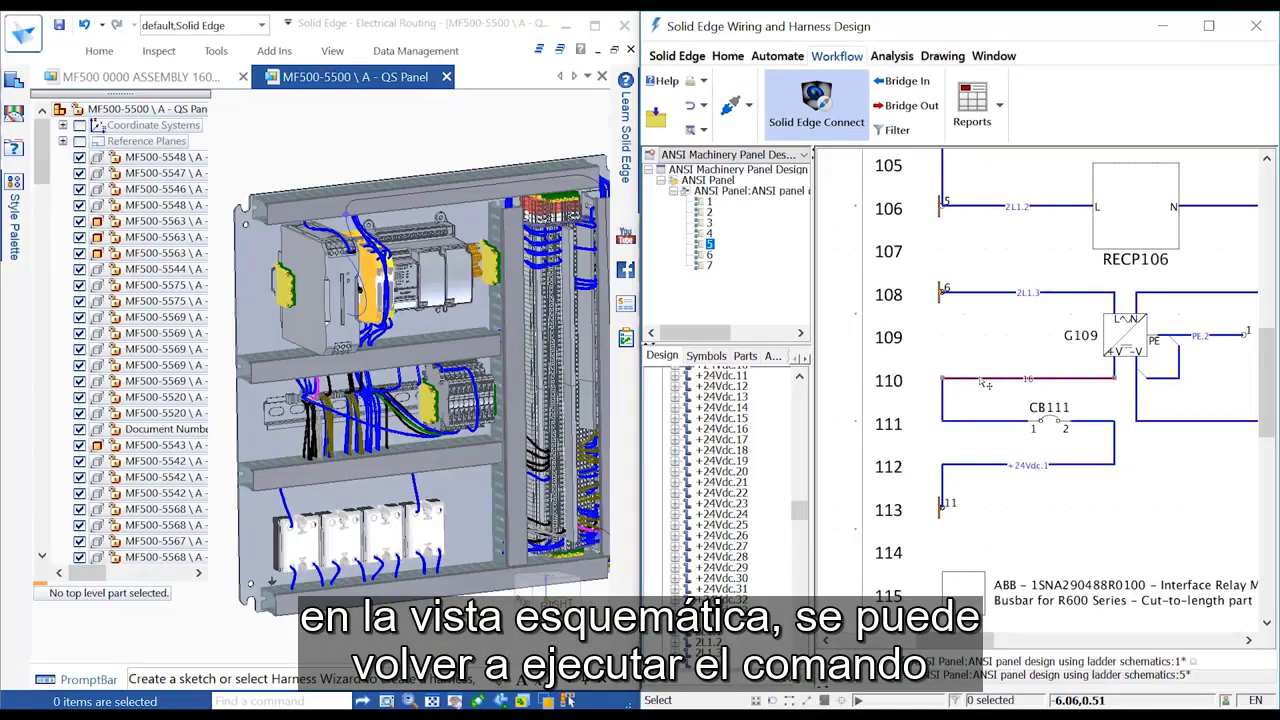
pyautogui.rightClick(985, 383)
pyautogui.click(1005, 616)
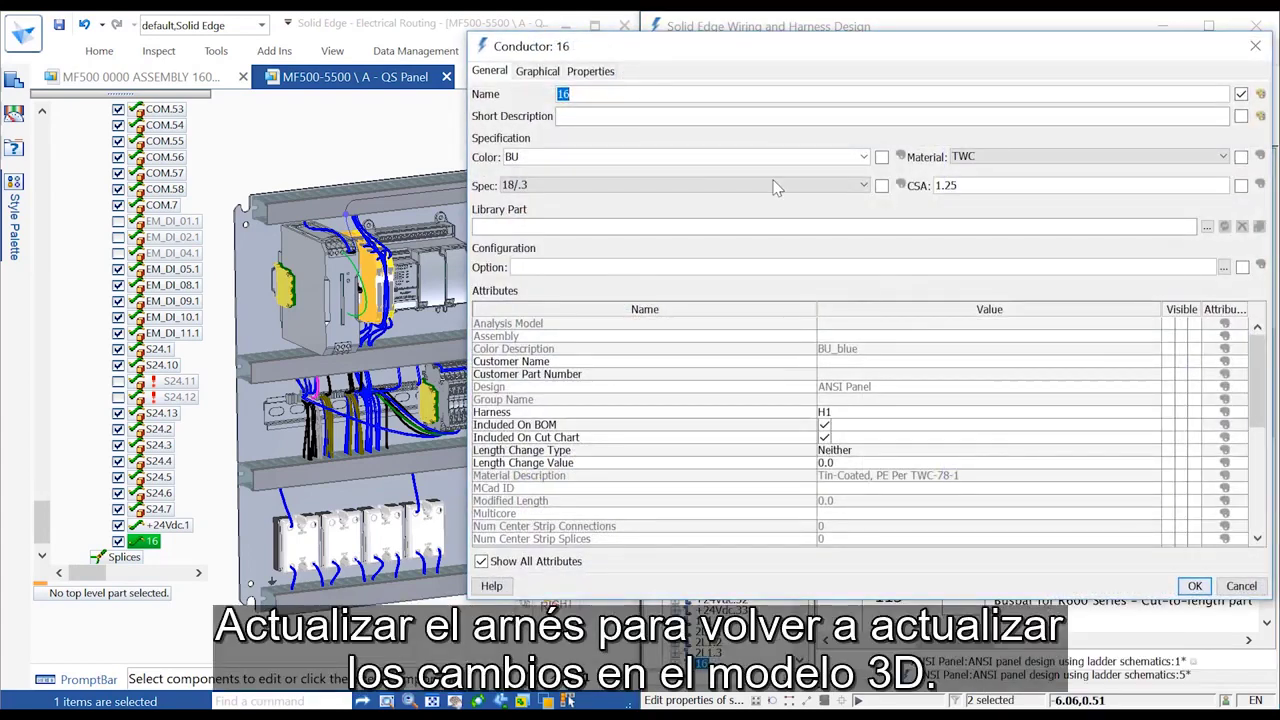
pyautogui.click(862, 157)
pyautogui.click(600, 197)
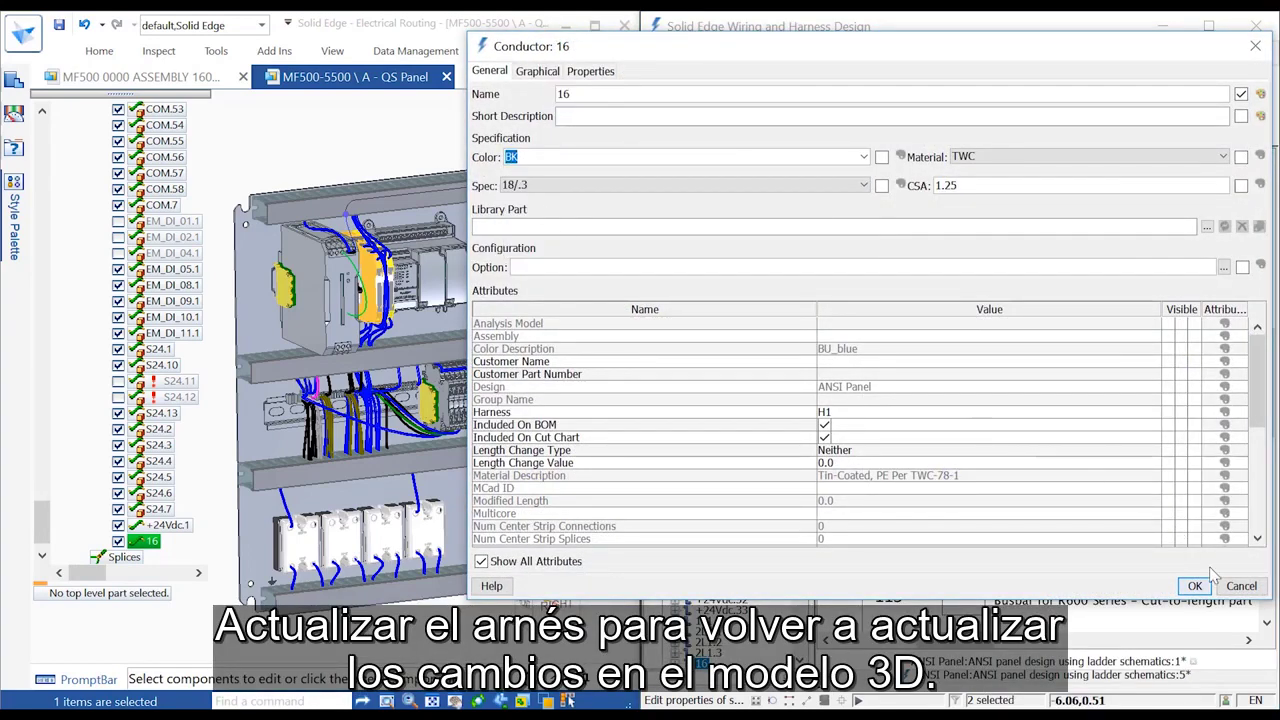
pyautogui.click(1194, 586)
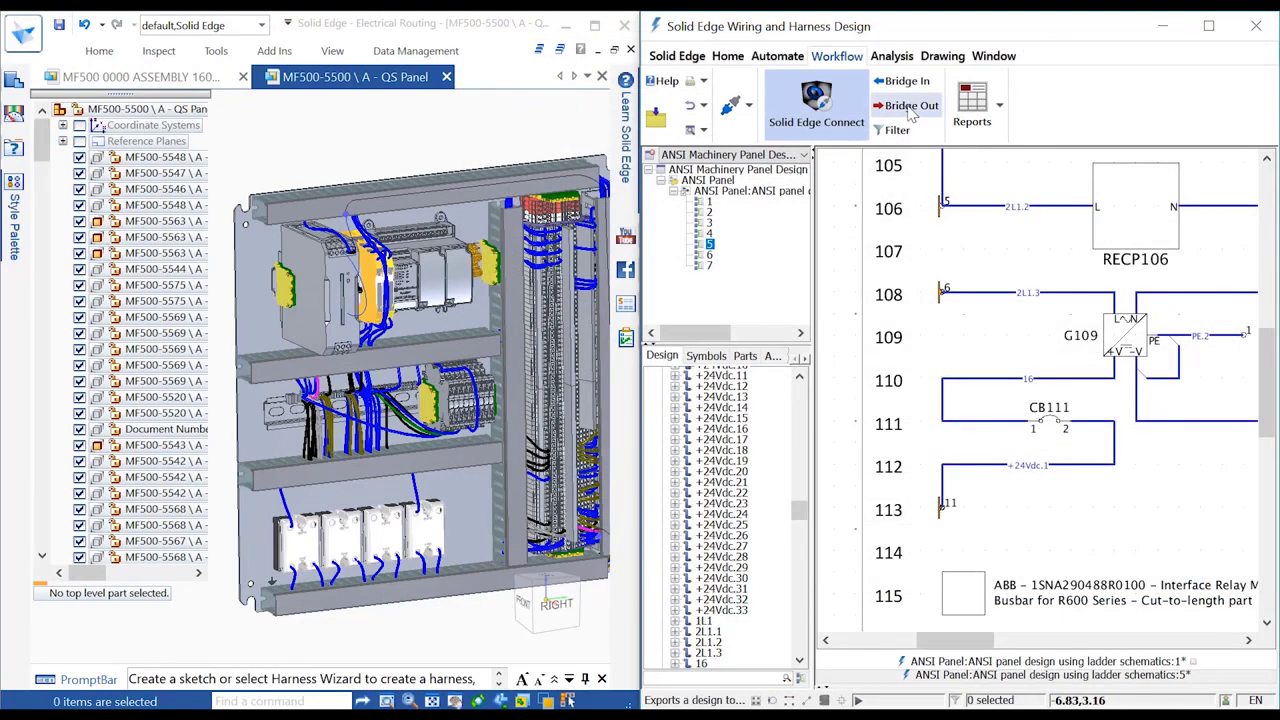
# Bridge out the colour change and inspect wire 16's properties at the relay in 3D
pyautogui.click(905, 106)
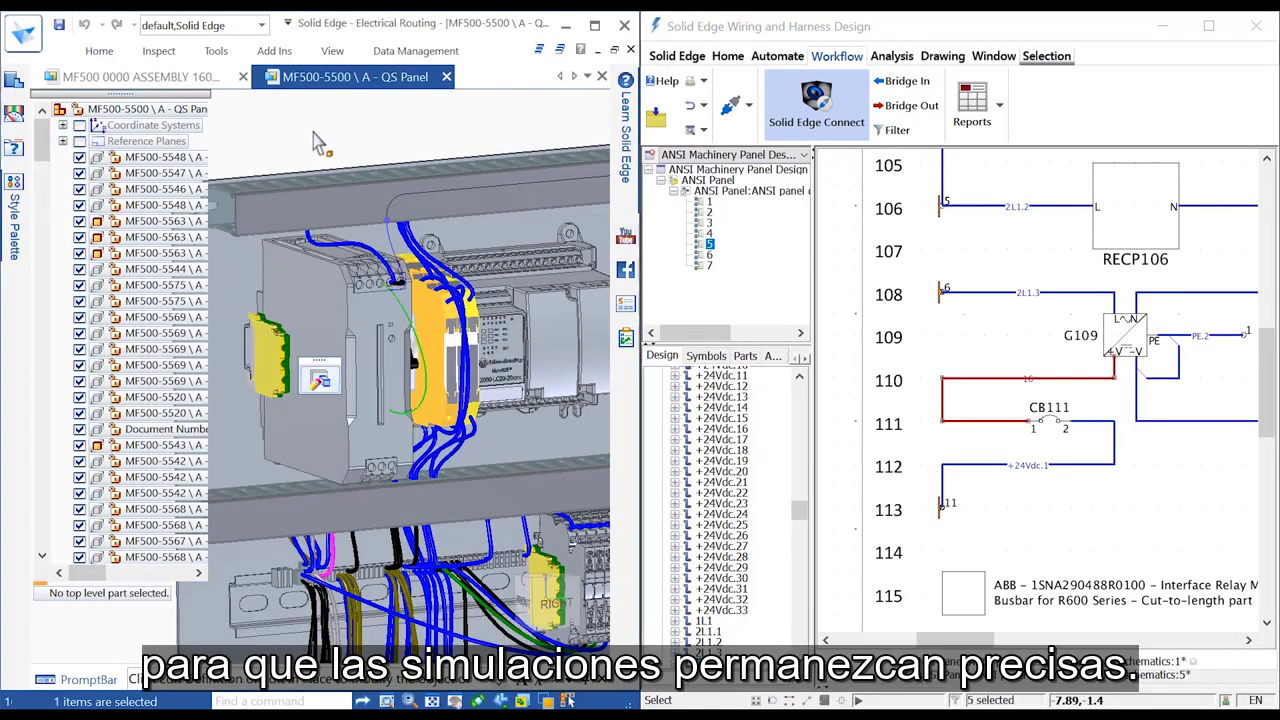
pyautogui.rightClick(318, 145)
pyautogui.click(374, 518)
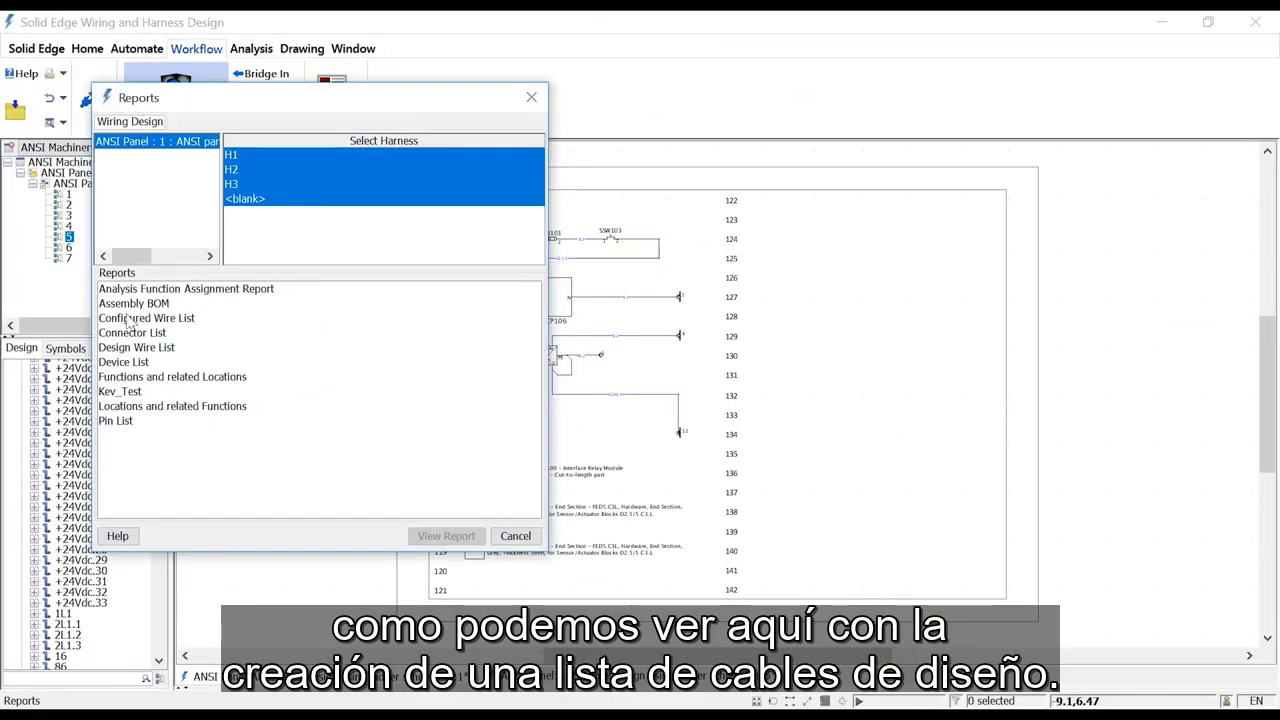
# Generate the Design Wire List report for harnesses H1–H3 and widen it to show all columns
pyautogui.click(136, 347)
pyautogui.click(435, 536)
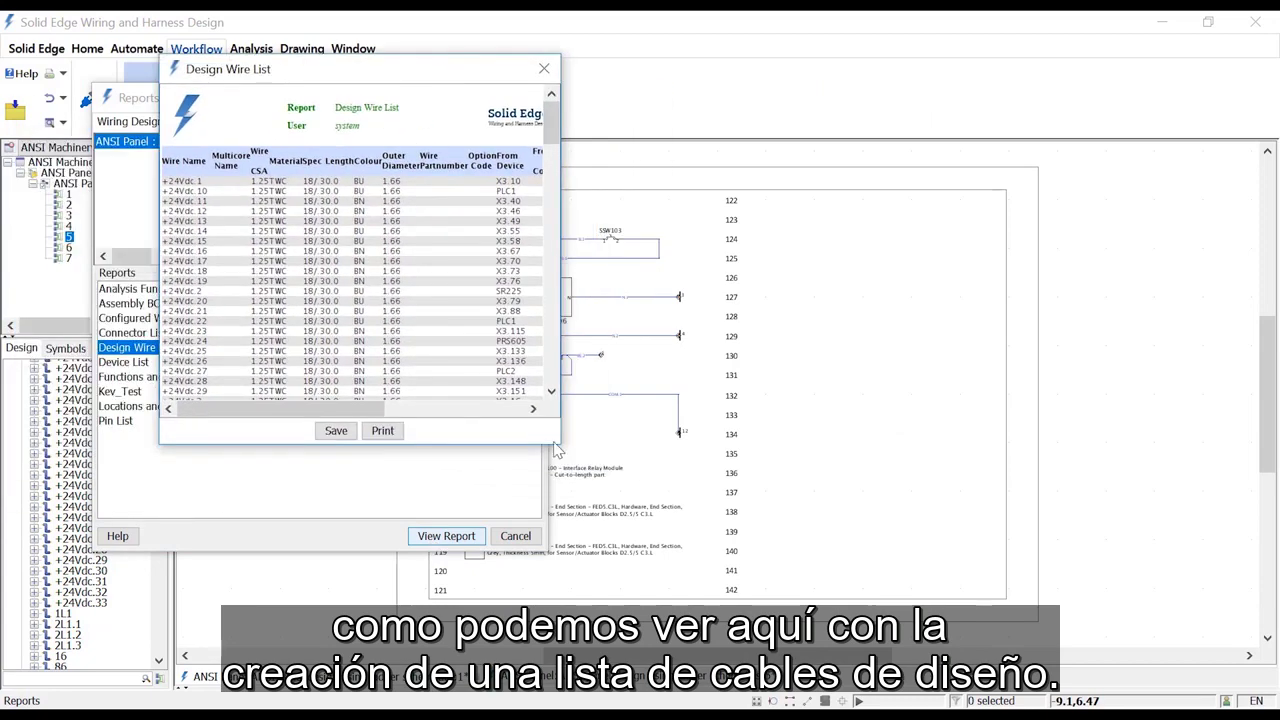
pyautogui.moveTo(561, 443); pyautogui.dragTo(1126, 632)
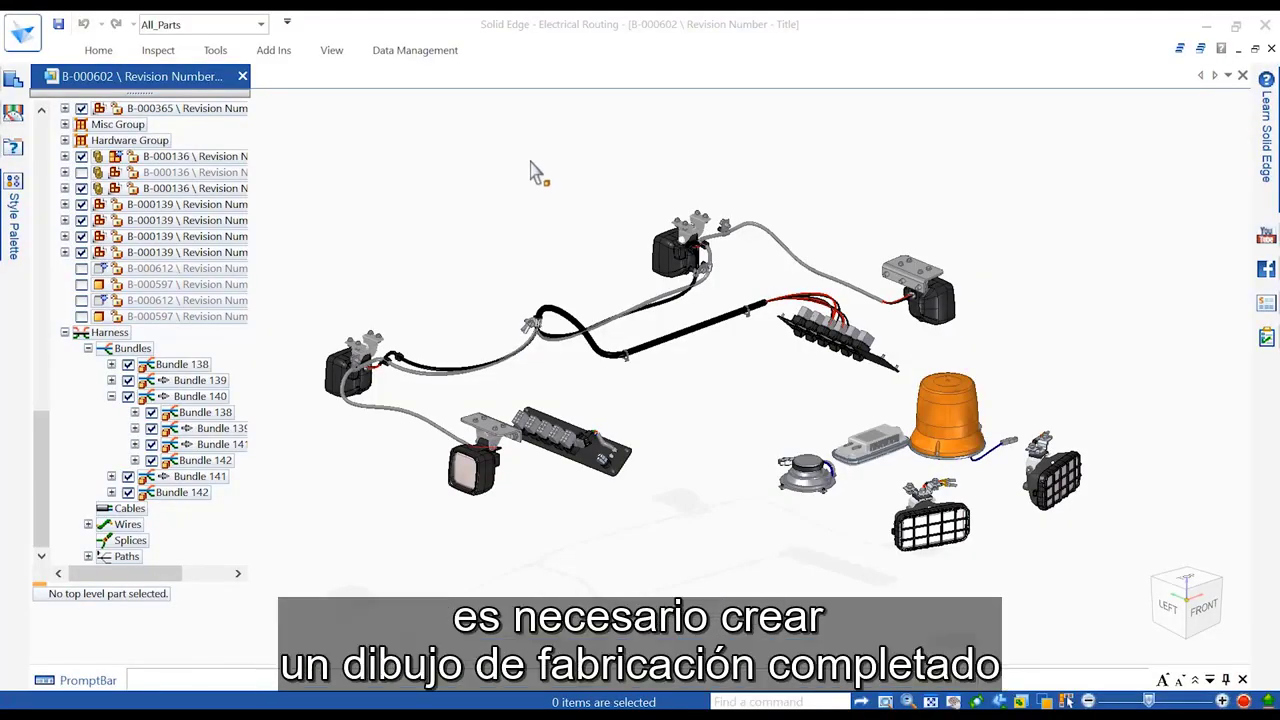
# Connect the bulldozer light harness to Wiring and Harness Design from the Home ribbon
pyautogui.click(99, 52)
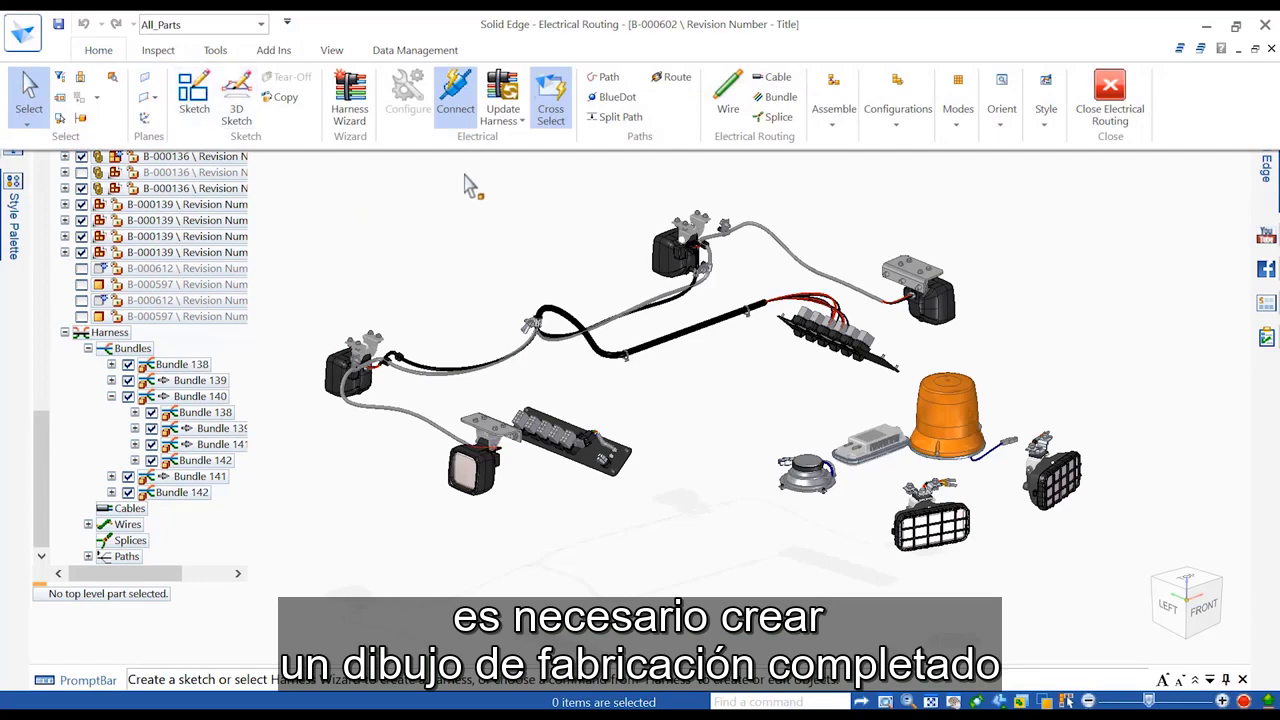
pyautogui.click(453, 113)
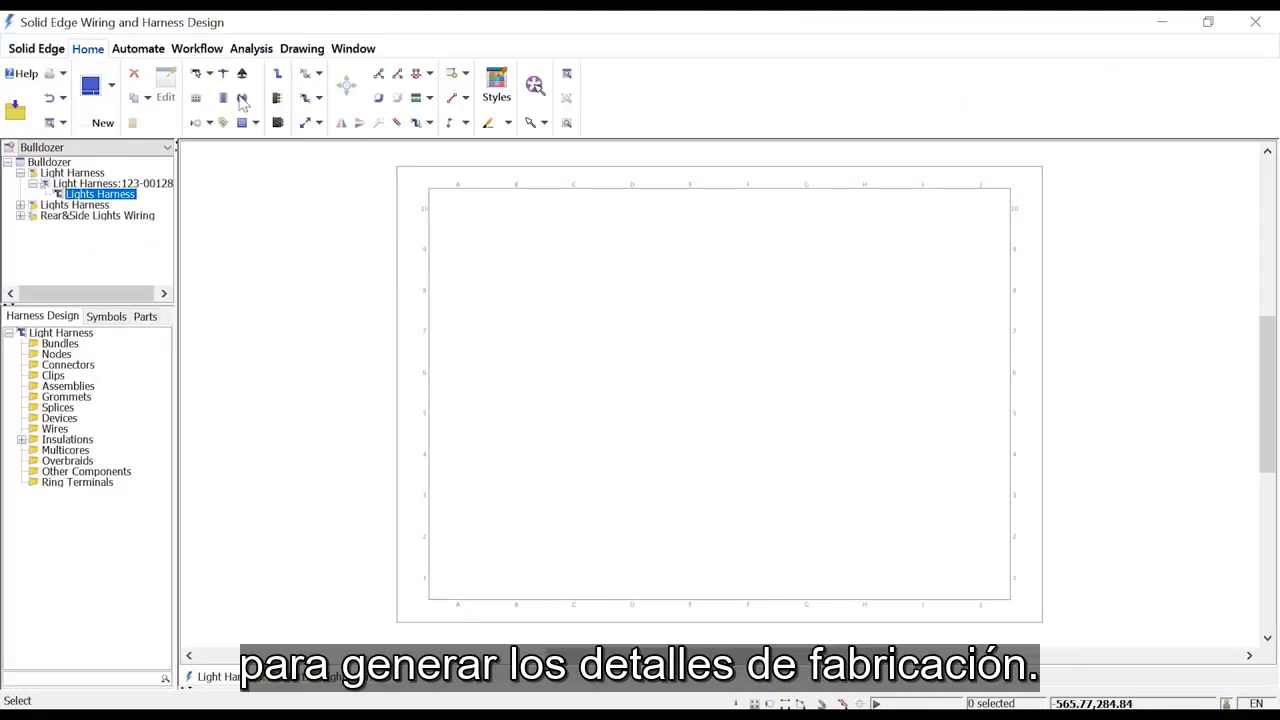
# Start a Bridge In of the 3D harness with 2D Flattening selected
pyautogui.click(197, 48)
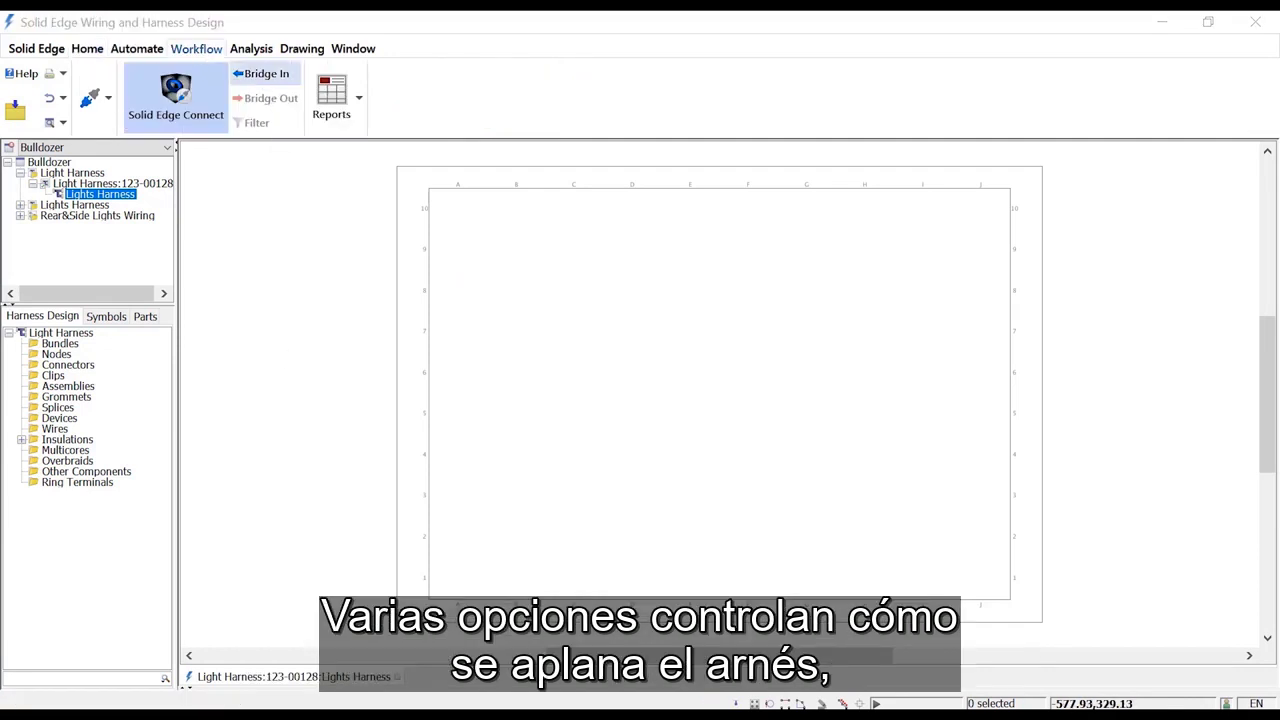
pyautogui.click(262, 73)
pyautogui.moveTo(138, 177); pyautogui.dragTo(145, 174)
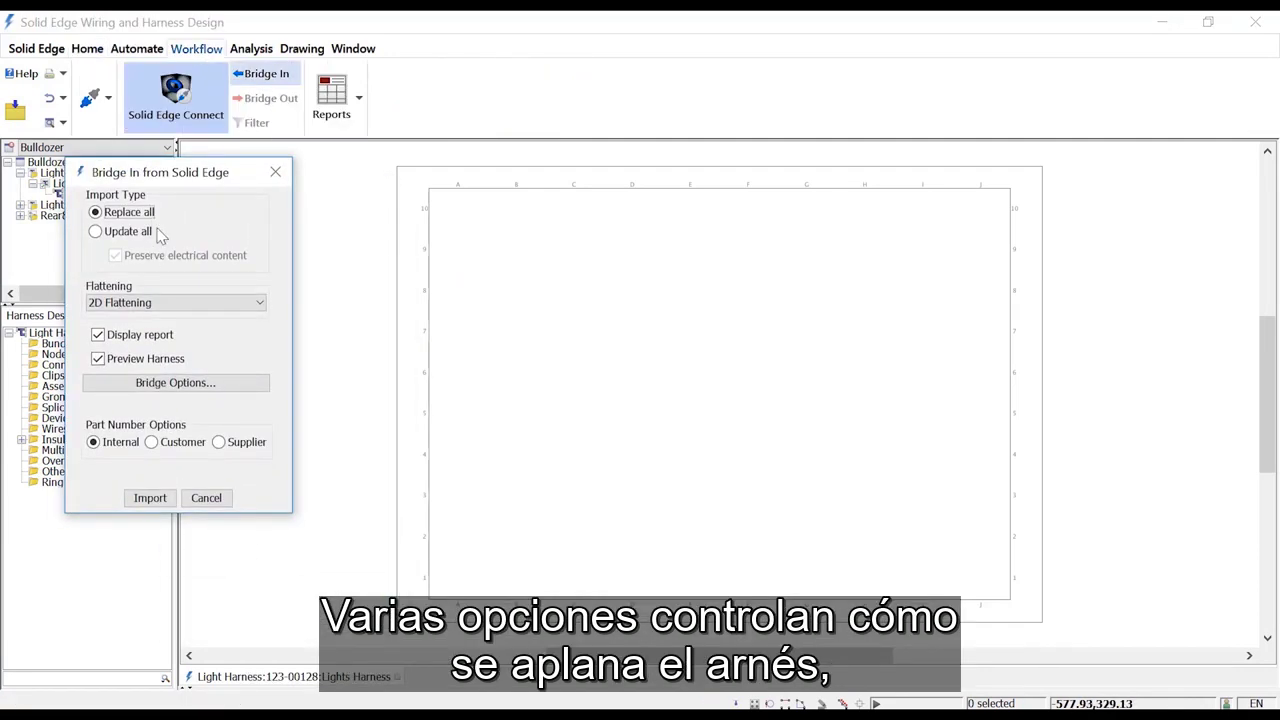
pyautogui.click(175, 302)
pyautogui.click(259, 302)
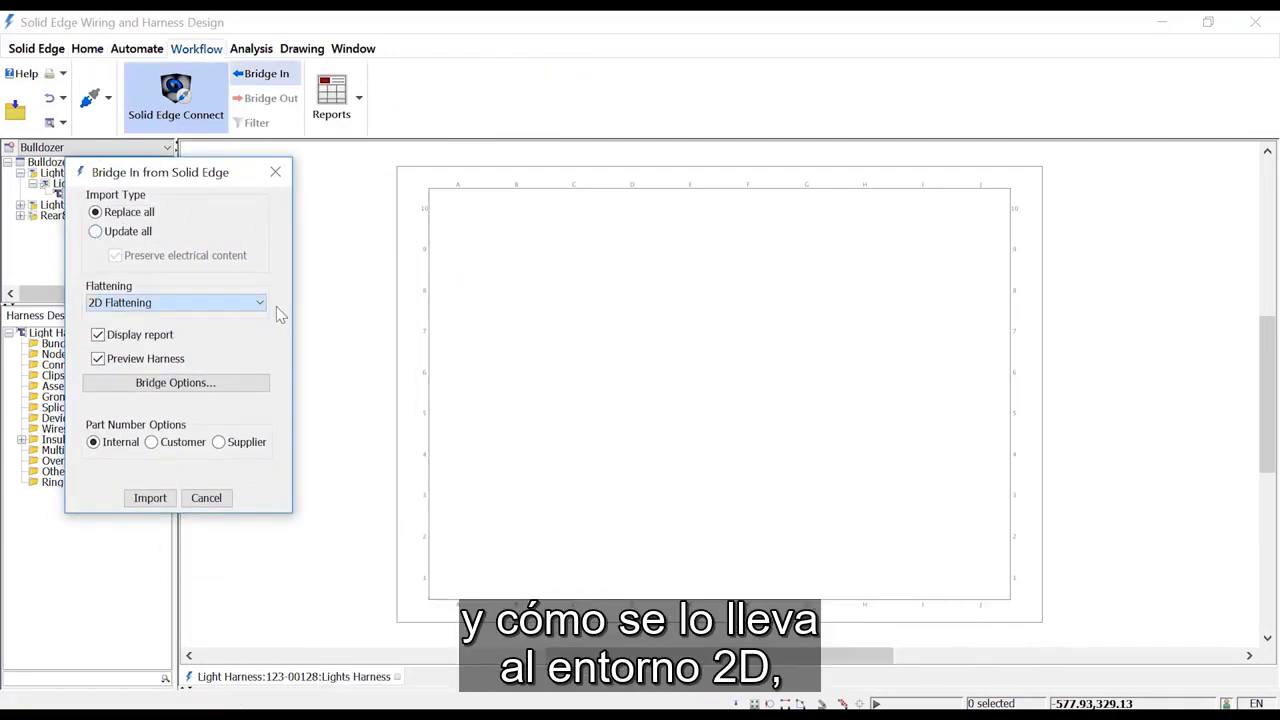
# Review the Translation, Autolink, Import and Change Policy options, then import the flattened harness
pyautogui.click(180, 383)
pyautogui.click(195, 352)
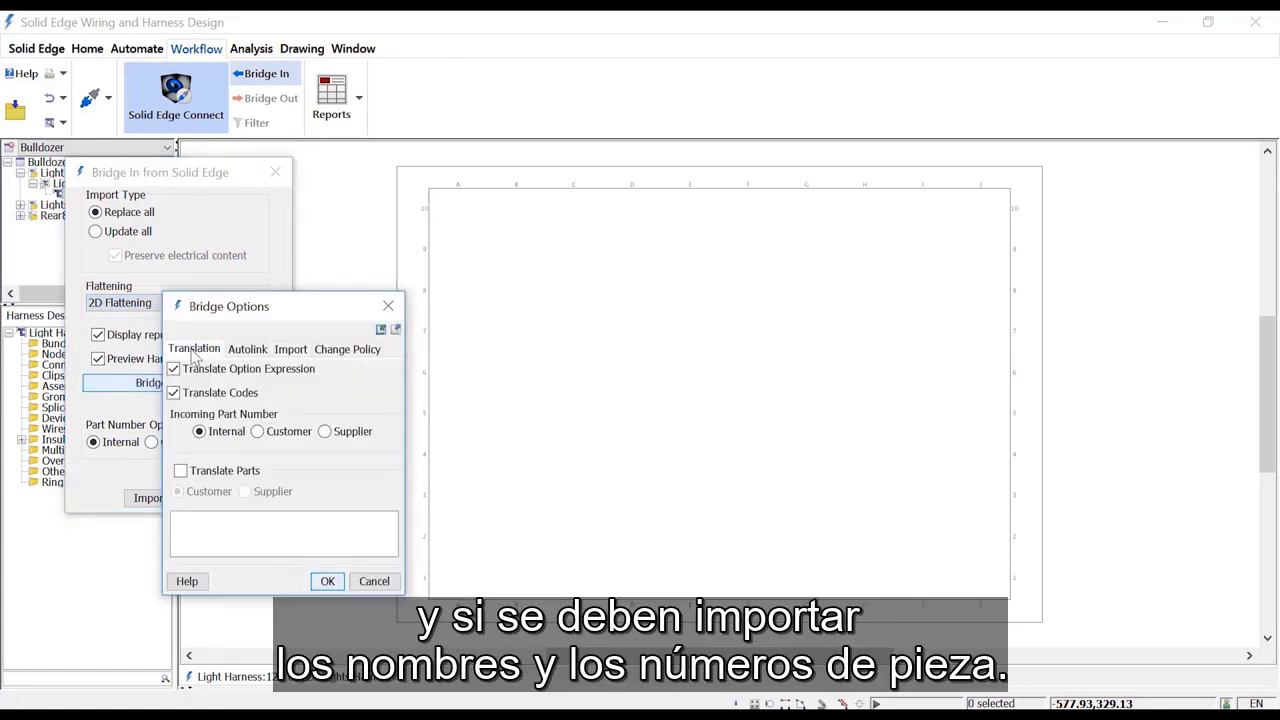
pyautogui.click(252, 352)
pyautogui.click(291, 349)
pyautogui.click(347, 349)
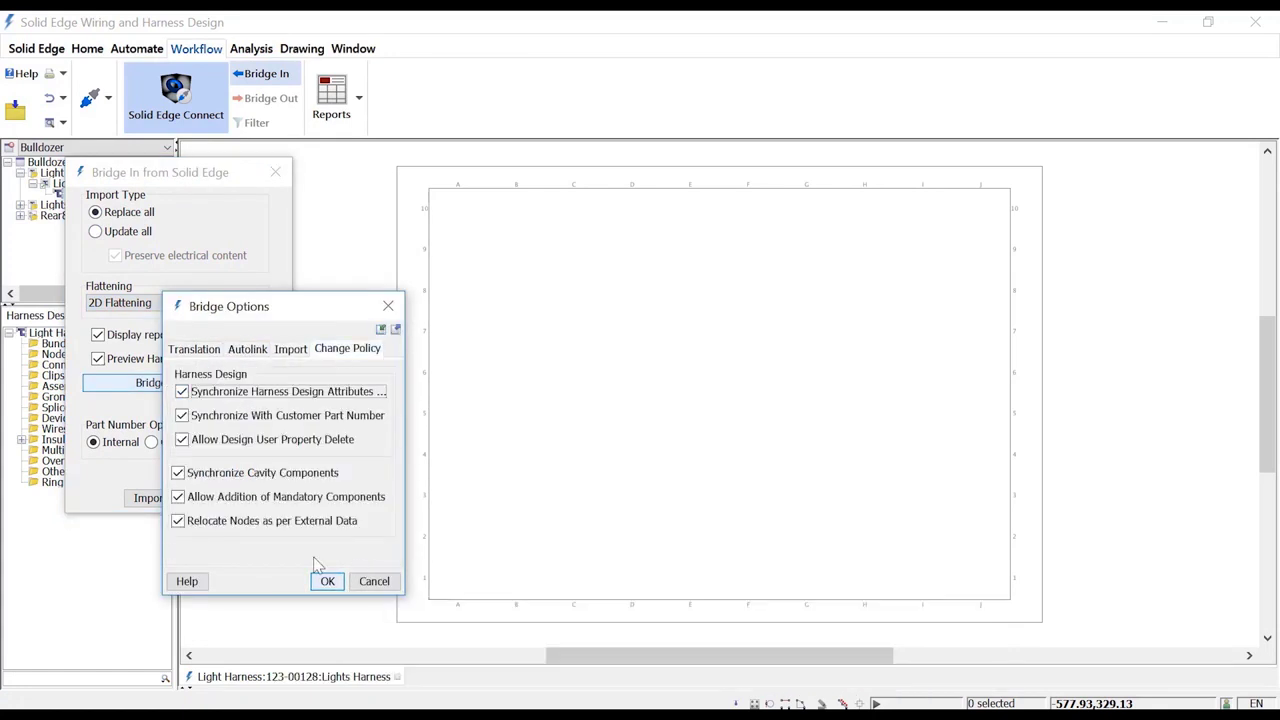
pyautogui.click(327, 584)
pyautogui.click(150, 497)
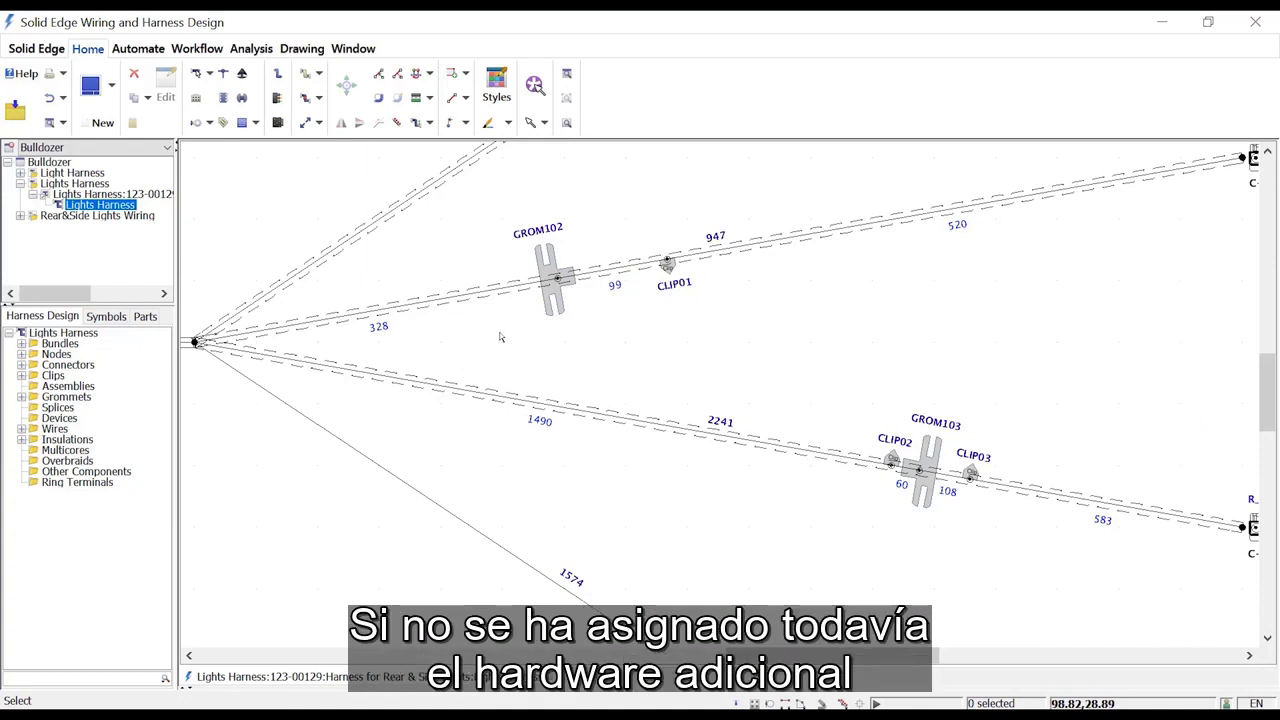
# Apply a new Spiral Tape insulation layer to bundle 1574 between R_Rear_Light and N770
pyautogui.scroll(-3, 774, 516)
pyautogui.click(318, 74)
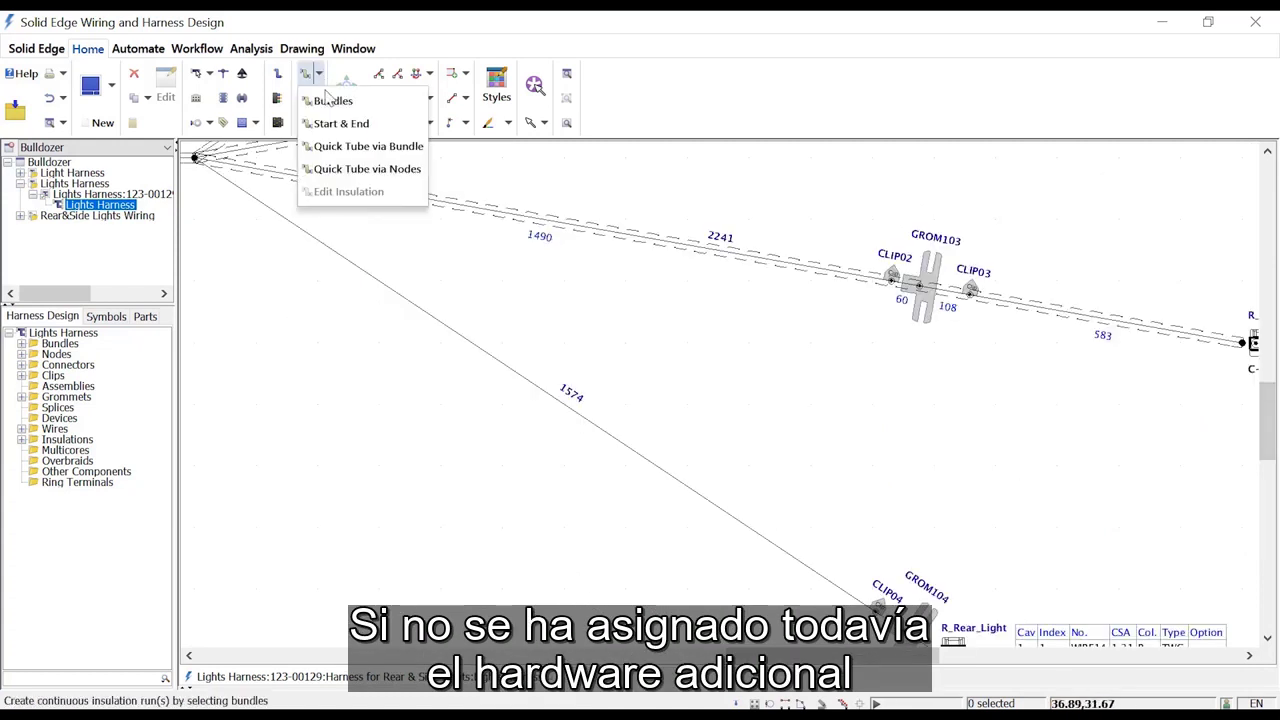
pyautogui.click(330, 100)
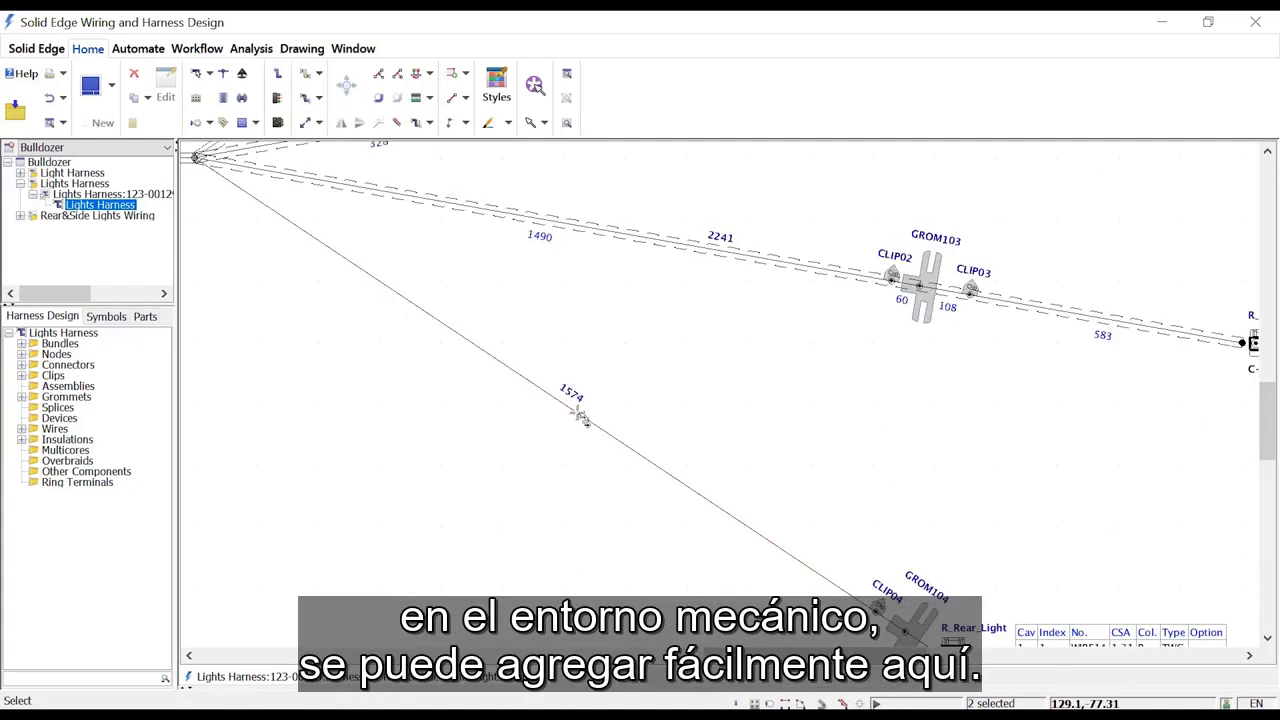
pyautogui.click(580, 417)
pyautogui.click(606, 421)
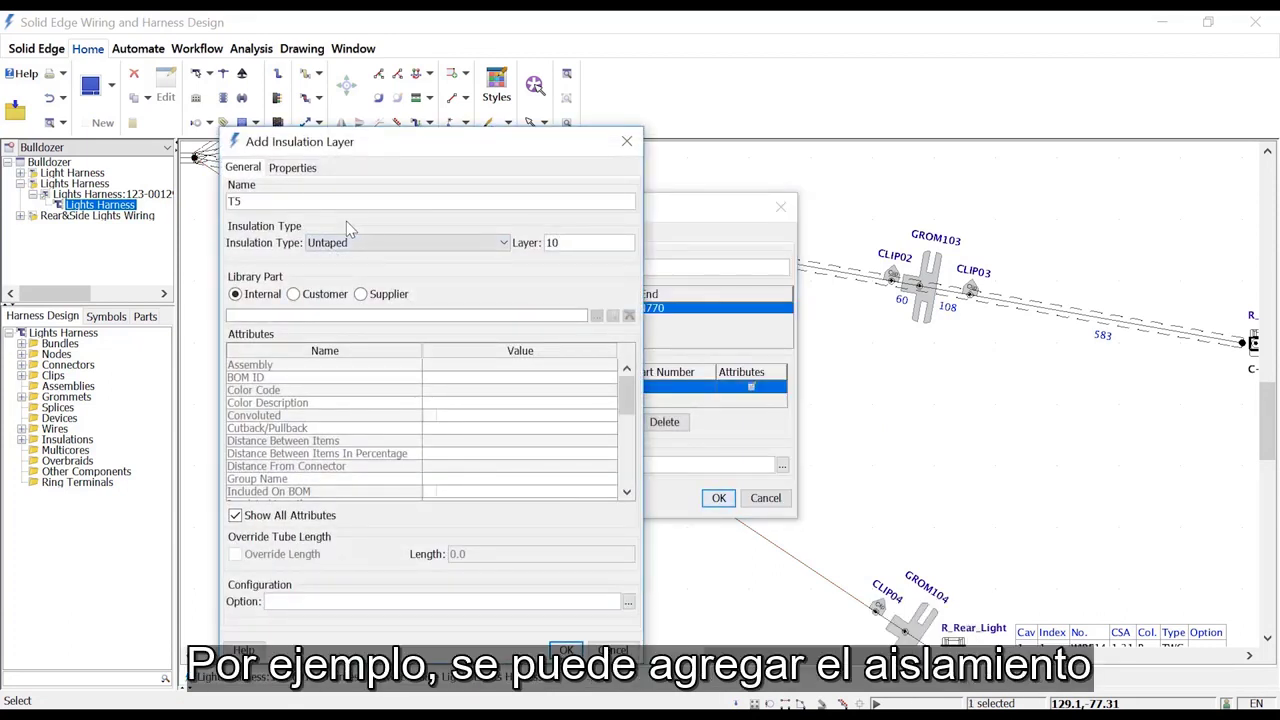
pyautogui.click(380, 243)
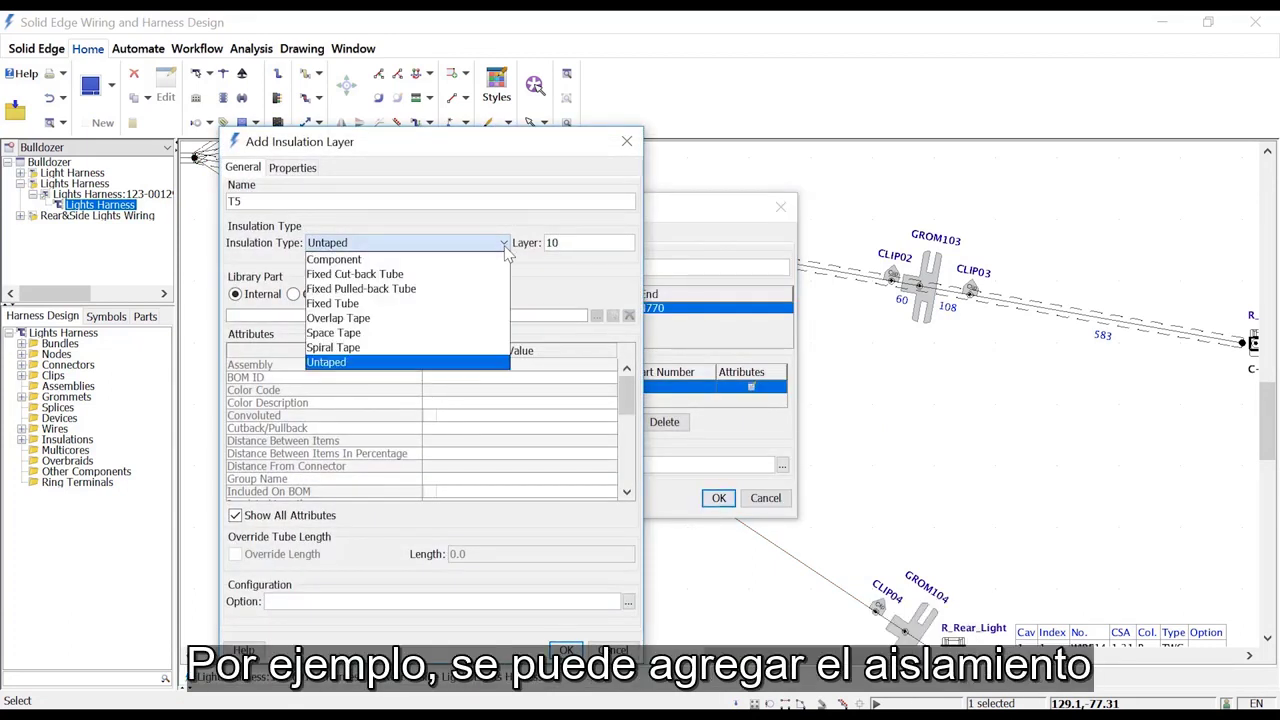
pyautogui.click(336, 347)
pyautogui.click(566, 650)
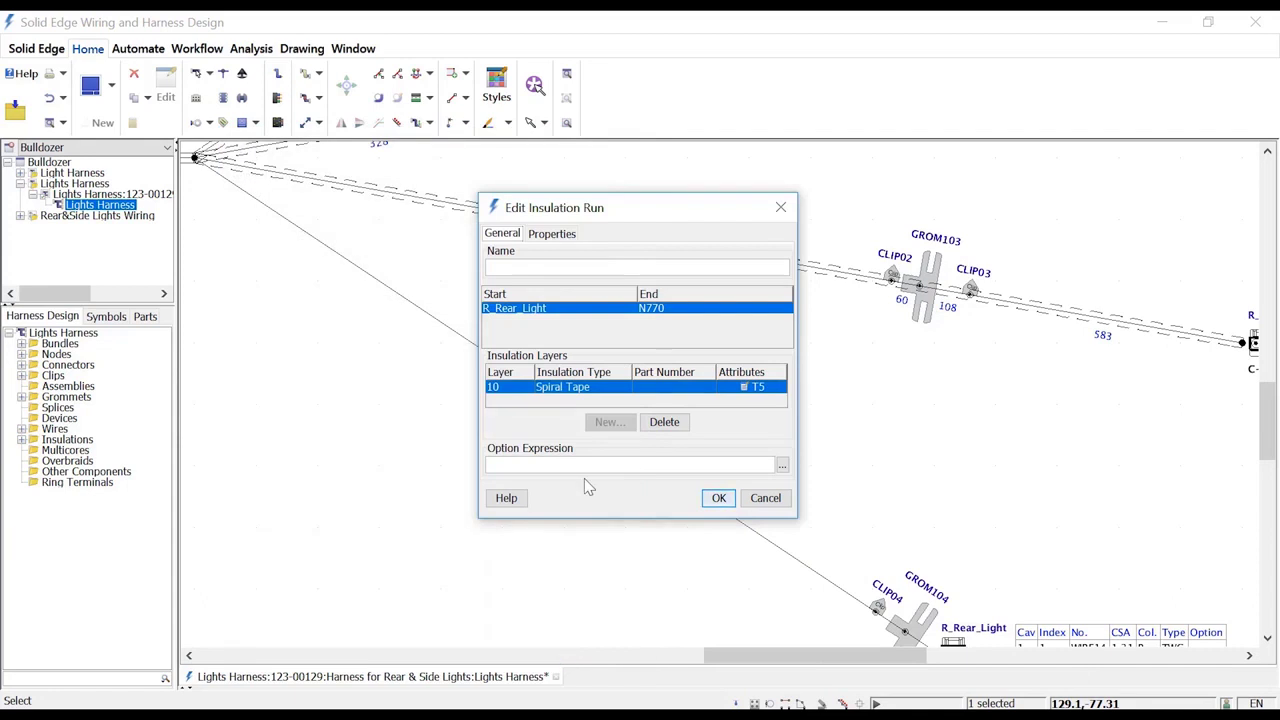
pyautogui.click(718, 497)
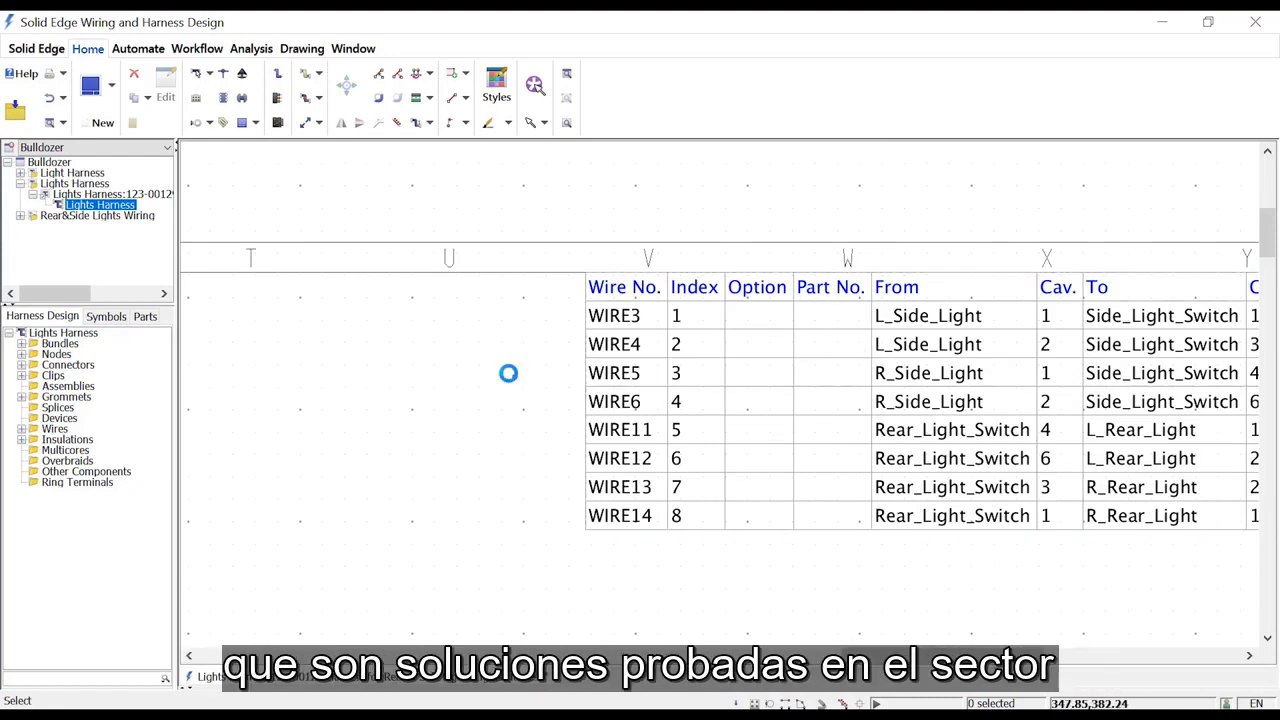
pyautogui.moveTo(509, 372); pyautogui.dragTo(432, 318)
pyautogui.moveTo(434, 252); pyautogui.dragTo(994, 500)
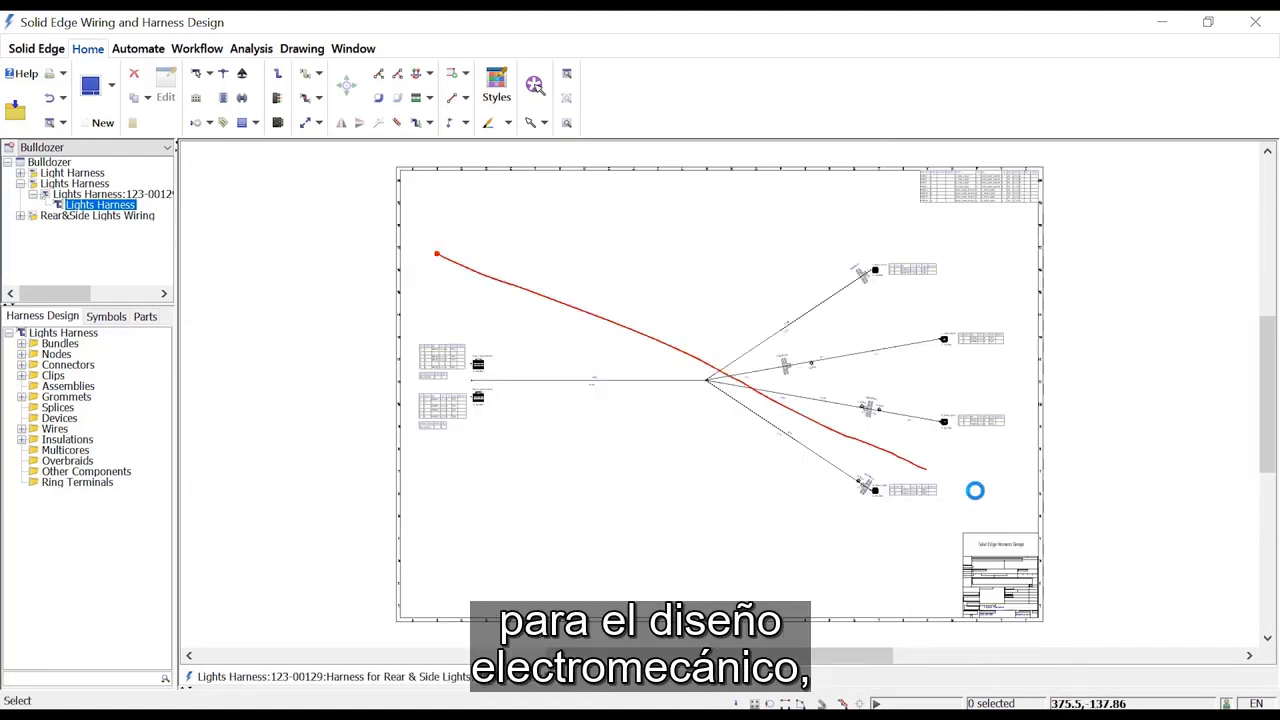